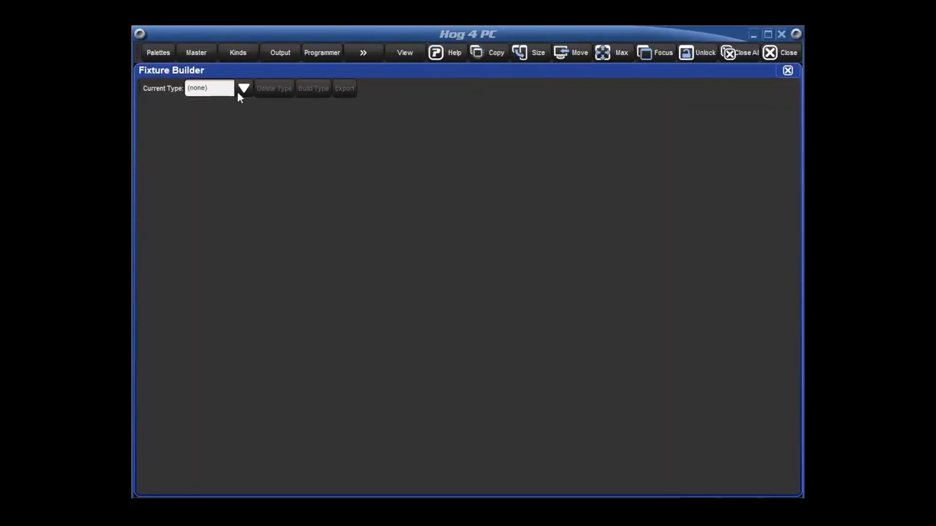
- Create a new fixture type from the Current Type choices in Fixture Builder
{"action": "left_click", "coordinate": [240, 90]}
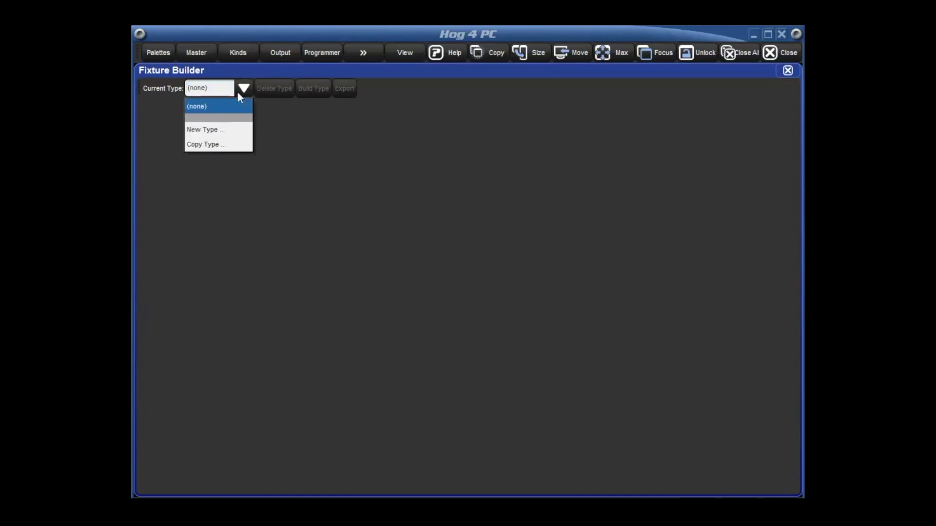
{"action": "left_click", "coordinate": [226, 133]}
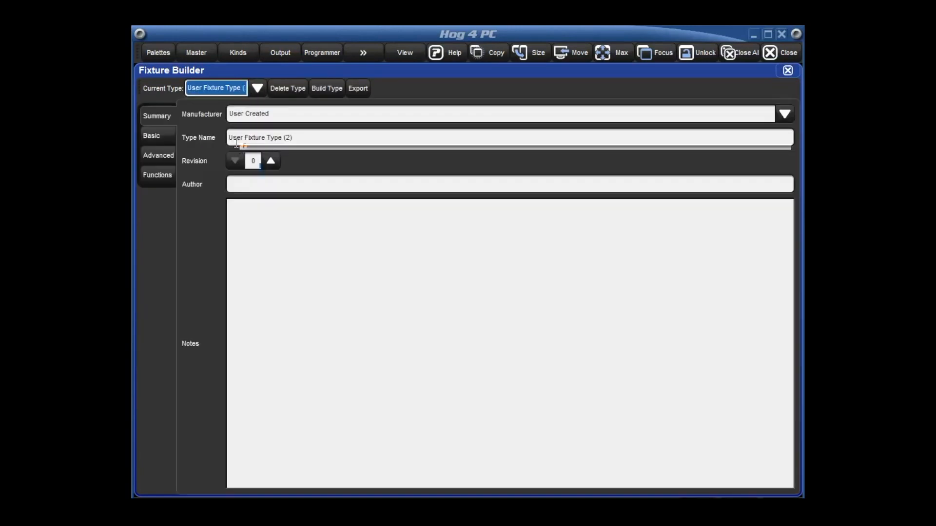
- Set the fixture's manufacturer to High End
{"action": "left_click", "coordinate": [280, 113]}
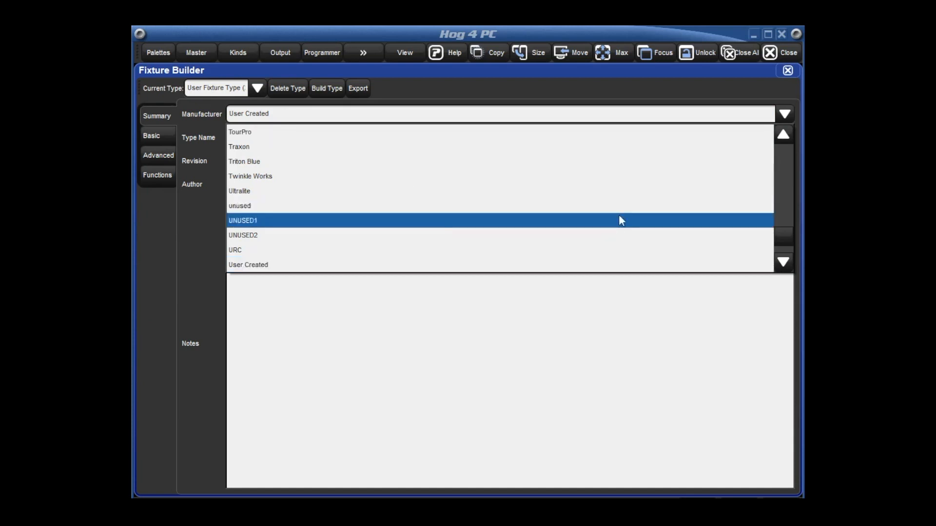
{"action": "mouse_move", "coordinate": [785, 234]}
{"action": "left_mouse_down"}
{"action": "mouse_move", "coordinate": [788, 174]}
{"action": "mouse_move", "coordinate": [783, 196]}
{"action": "mouse_move", "coordinate": [779, 189]}
{"action": "left_mouse_up"}
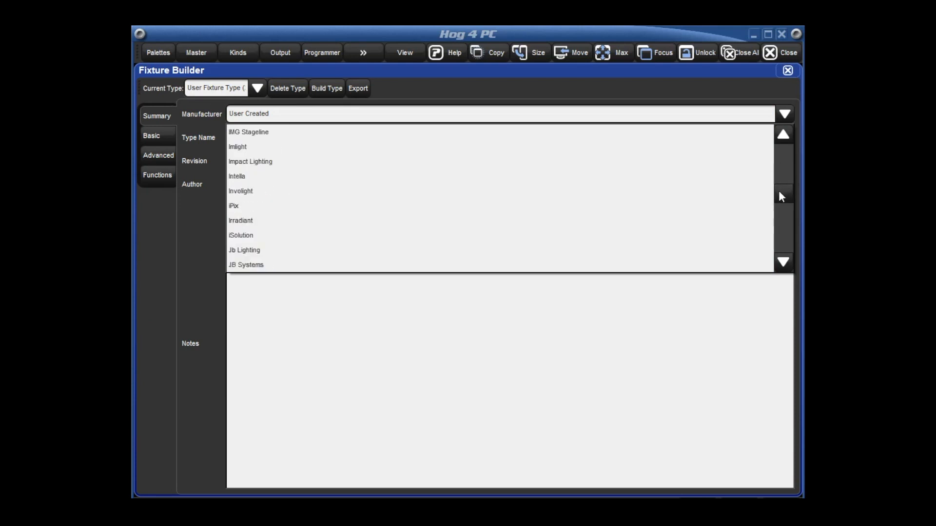
{"action": "left_click", "coordinate": [783, 135]}
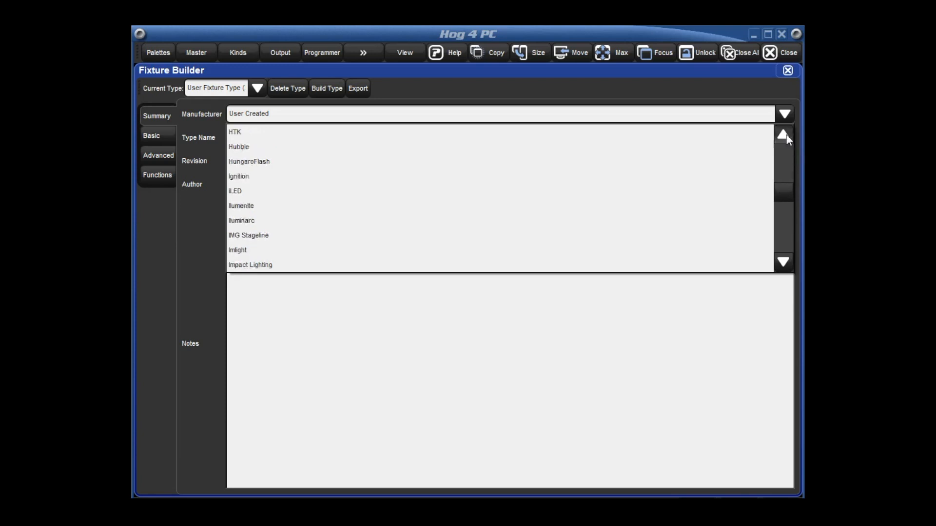
{"action": "double_click", "coordinate": [786, 136]}
{"action": "left_click", "coordinate": [786, 135]}
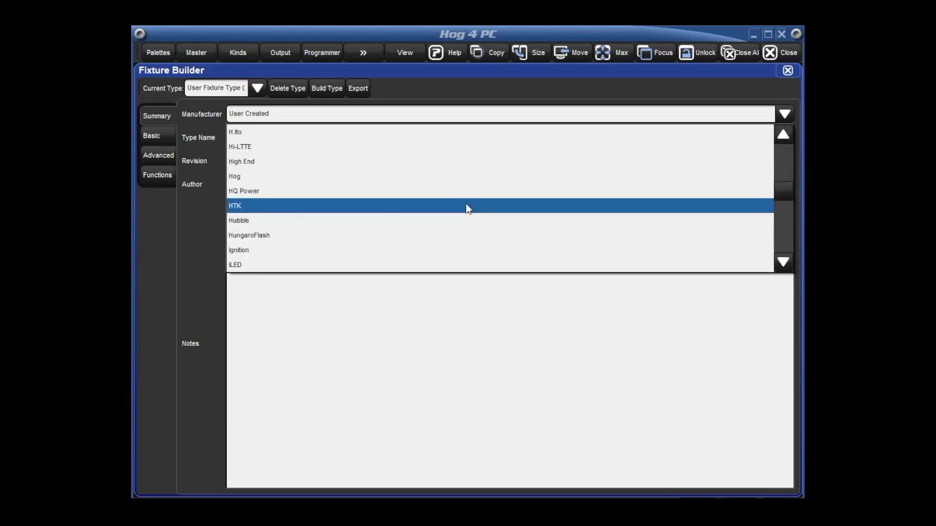
{"action": "left_click", "coordinate": [448, 161]}
- Name the type SolaWash 19 Standard and fill in its author
{"action": "double_click", "coordinate": [327, 137]}
{"action": "left_click", "coordinate": [327, 137]}
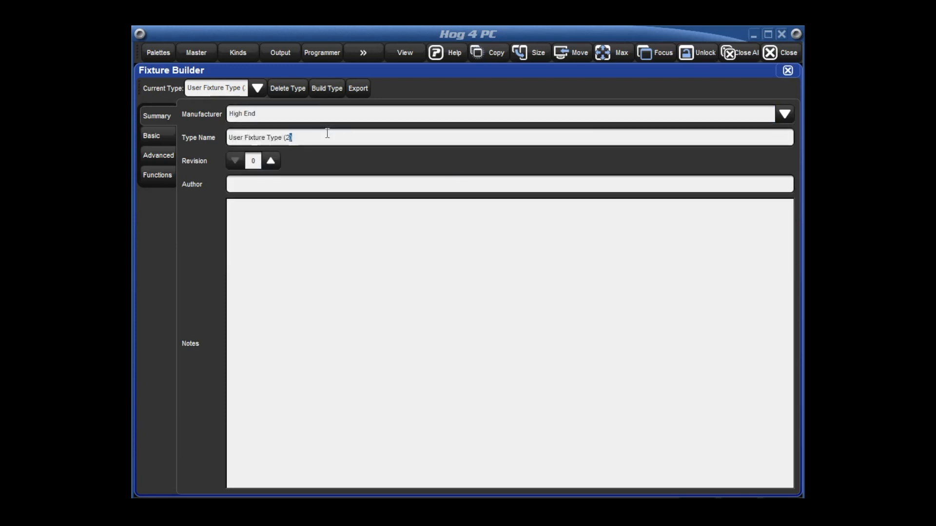
{"action": "type", "text": "SolaWash"}
{"action": "type", "text": " 10"}
{"action": "key", "text": "shift+Left"}
{"action": "key", "text": "shift+Left"}
{"action": "key", "text": "shift+Left"}
{"action": "key", "text": "shift+Left"}
{"action": "key", "text": "shift+Left"}
{"action": "type", "text": "SolaWash 1"}
{"action": "type", "text": "9 Standa"}
{"action": "type", "text": "rd"}
{"action": "left_click", "coordinate": [256, 184]}
{"action": "type", "text": "Maegan Wilson"}
{"action": "left_click", "coordinate": [247, 242]}
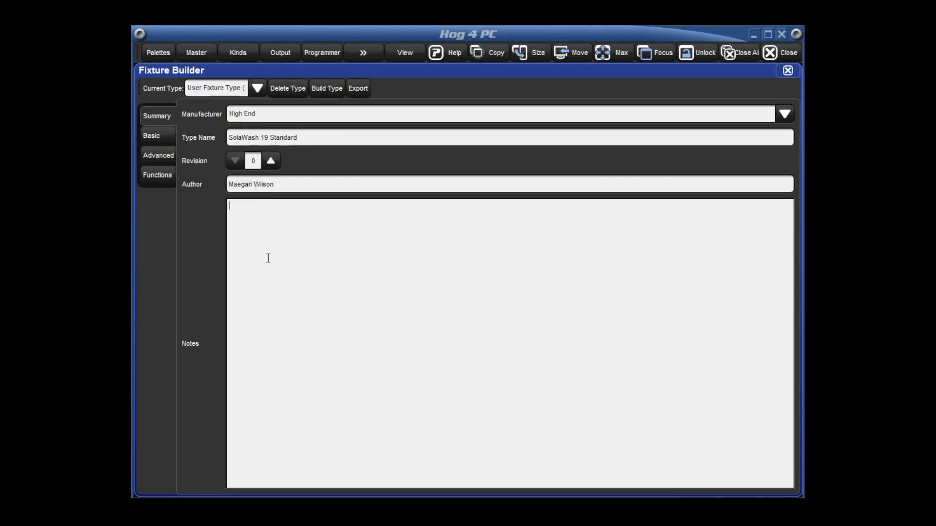
- Build the SolaWash 19 Standard type and acknowledge the success message
{"action": "left_click", "coordinate": [327, 88]}
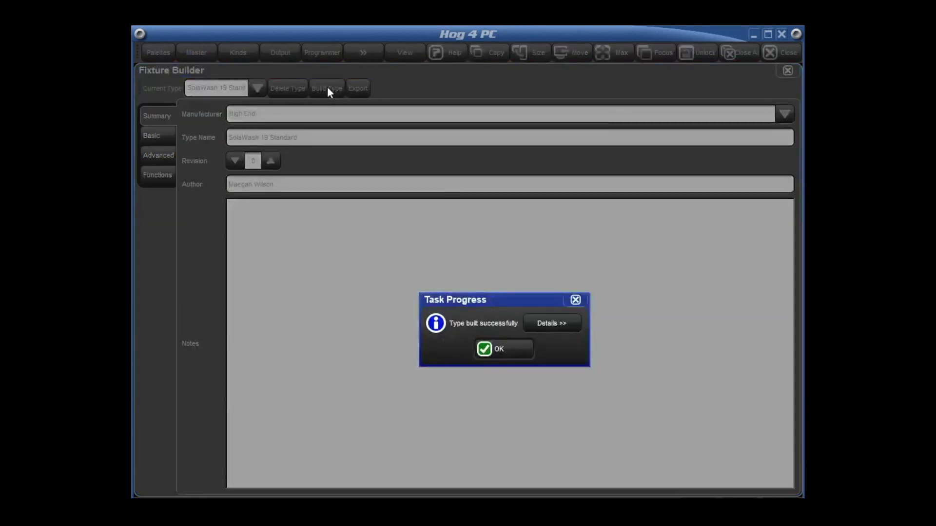
{"action": "left_click", "coordinate": [498, 348]}
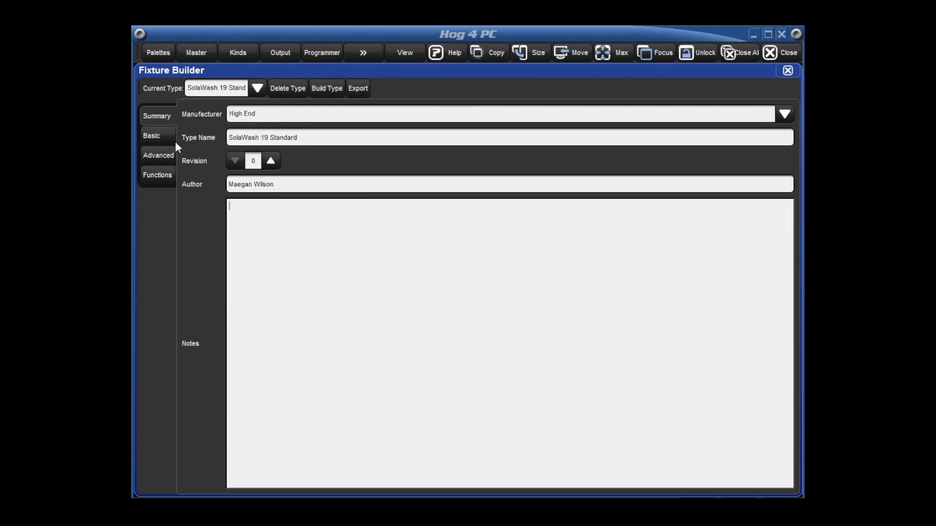
- Remove the default Intensity channel from channel 1 in the Basic layout
{"action": "left_click", "coordinate": [153, 135]}
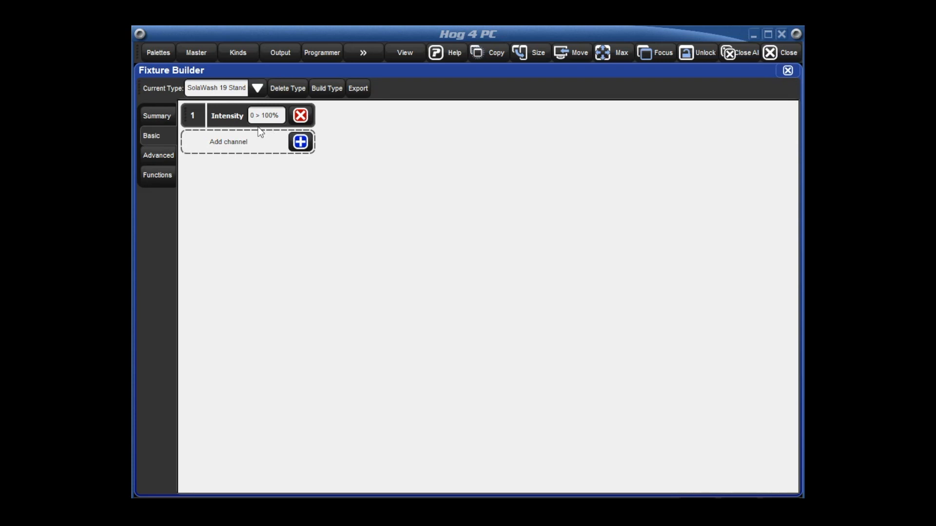
{"action": "left_click", "coordinate": [300, 115]}
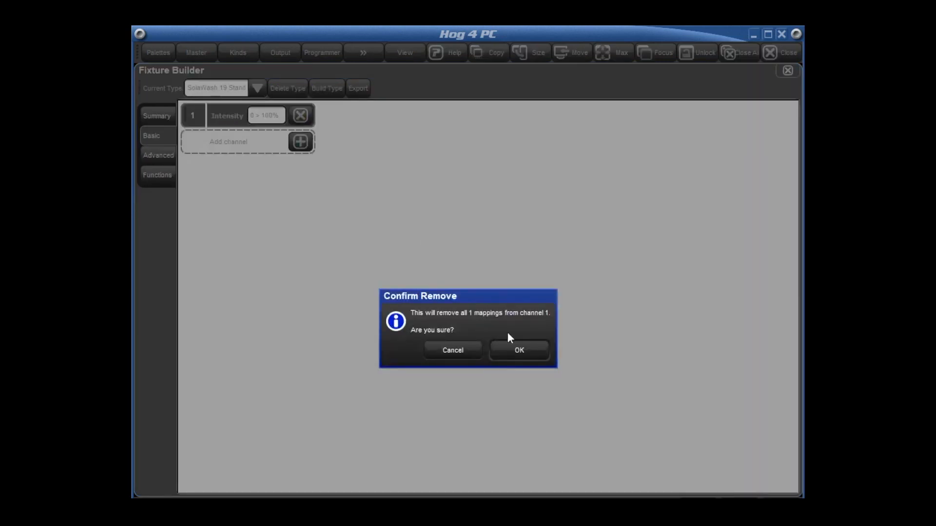
{"action": "left_click", "coordinate": [518, 350]}
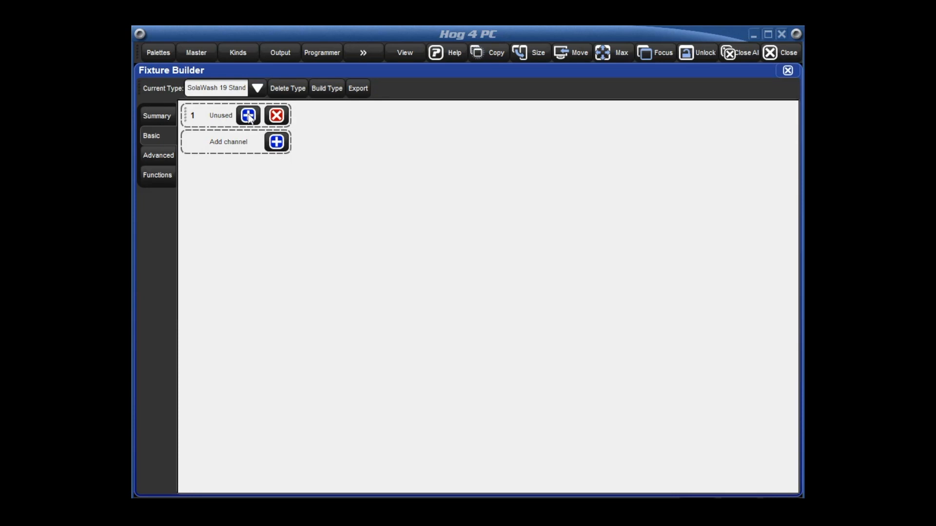
- Add 16-bit Pan and Tilt channel pairs from the templates at channel 1
{"action": "left_click", "coordinate": [250, 116]}
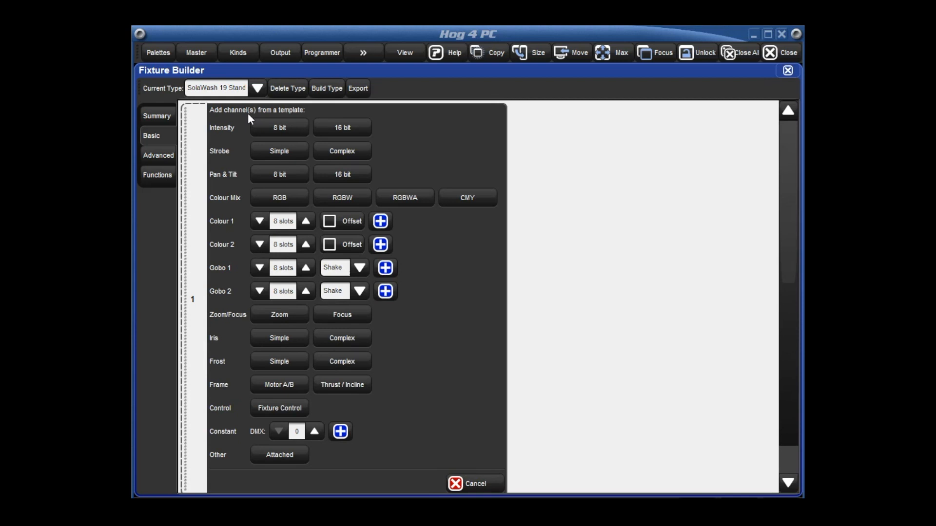
{"action": "left_click", "coordinate": [347, 178]}
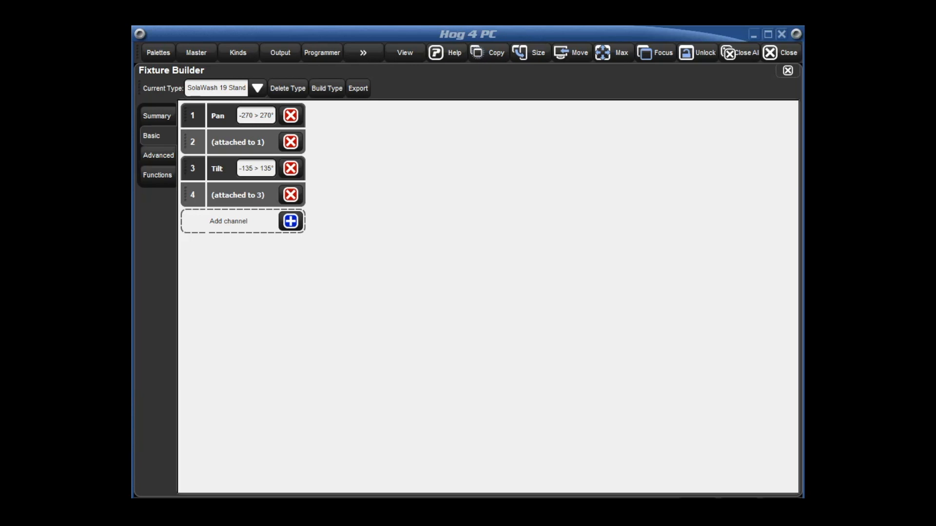
{"action": "left_click", "coordinate": [289, 221]}
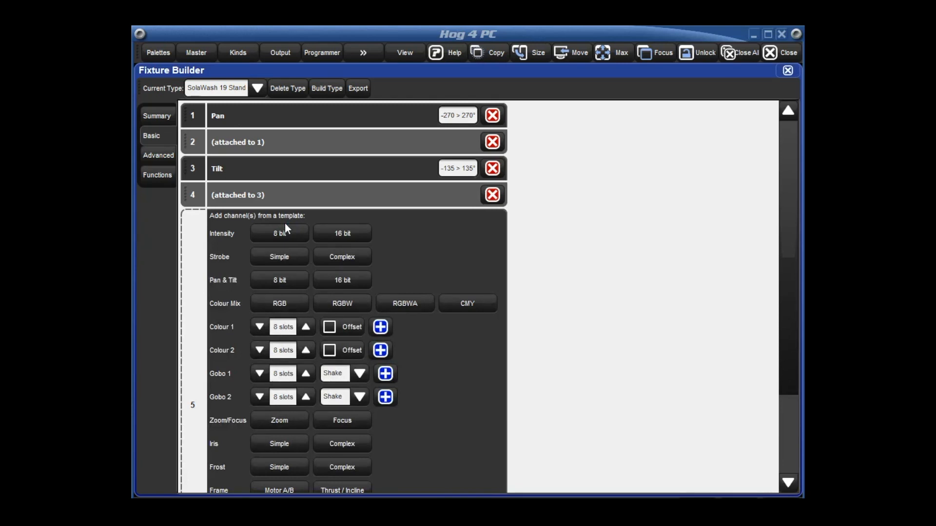
{"action": "scroll", "coordinate": [284, 223], "scroll_direction": "down", "scroll_amount": 3}
{"action": "scroll", "coordinate": [285, 222], "scroll_direction": "down", "scroll_amount": 2}
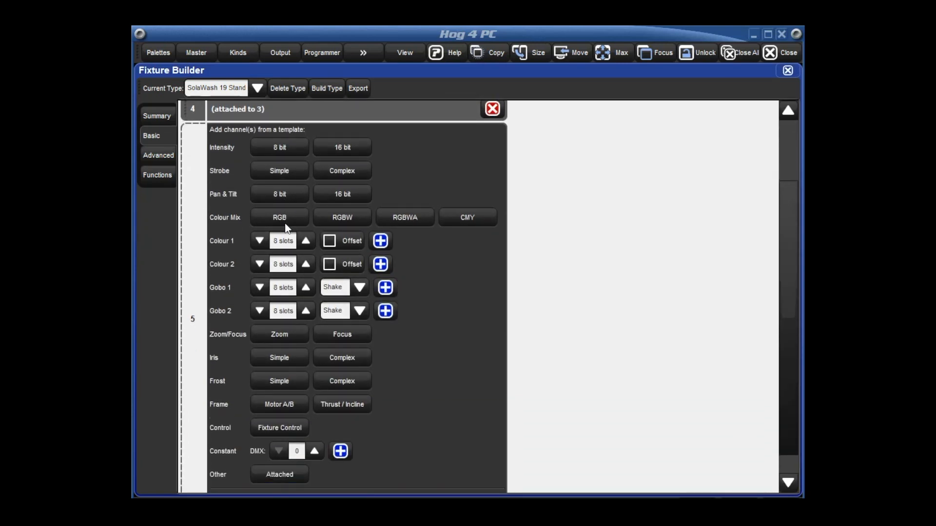
{"action": "scroll", "coordinate": [285, 225], "scroll_direction": "down", "scroll_amount": 1}
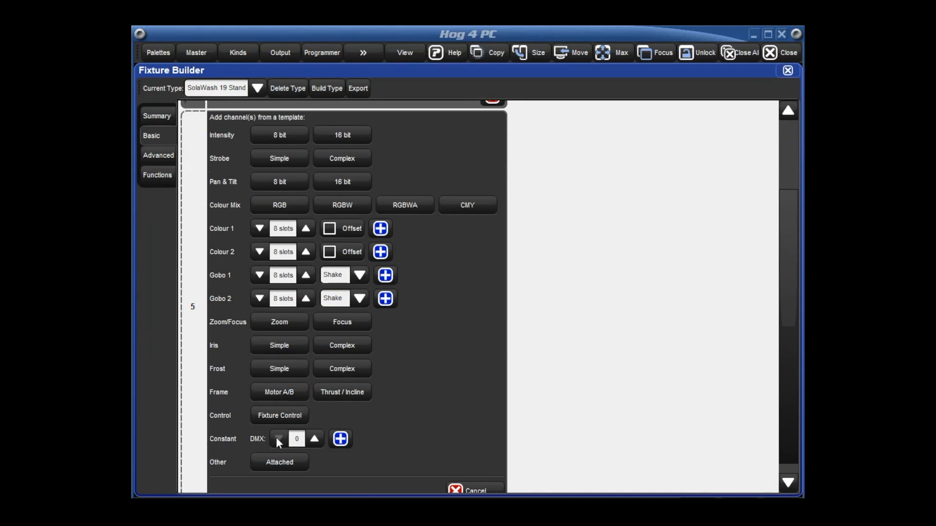
- Add a fifth channel as a constant DMX value of 24
{"action": "double_click", "coordinate": [297, 439]}
{"action": "type", "text": "24"}
{"action": "left_click", "coordinate": [341, 439]}
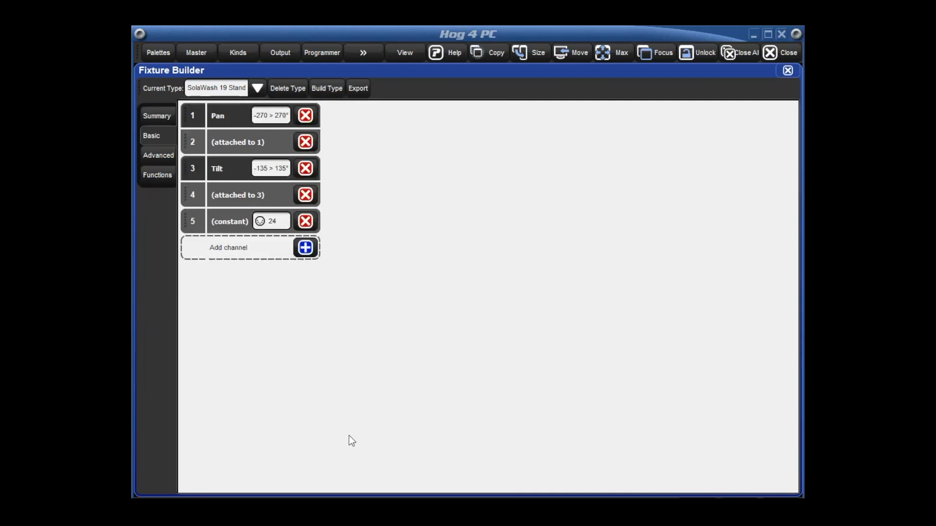
{"action": "left_click", "coordinate": [306, 248]}
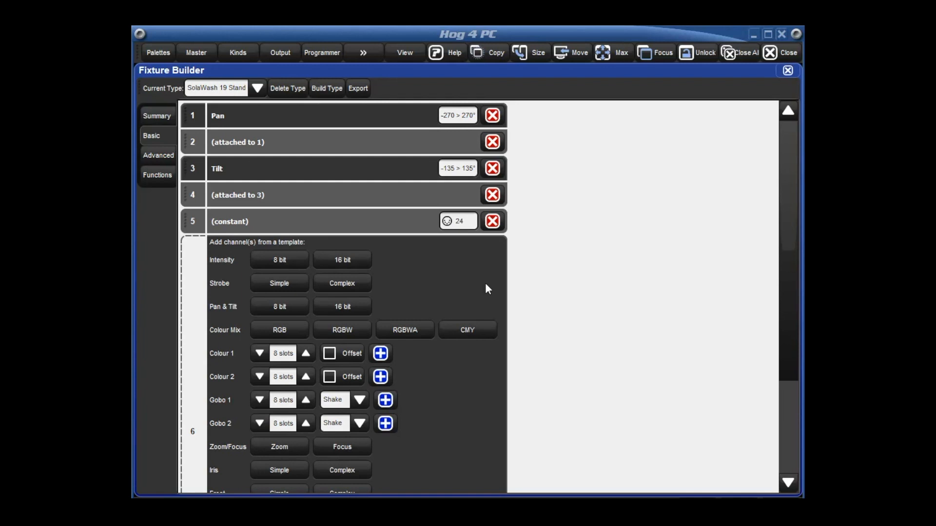
- Add RGBW colour mixing channels, then a tenth channel as a constant at 0
{"action": "left_click", "coordinate": [345, 330]}
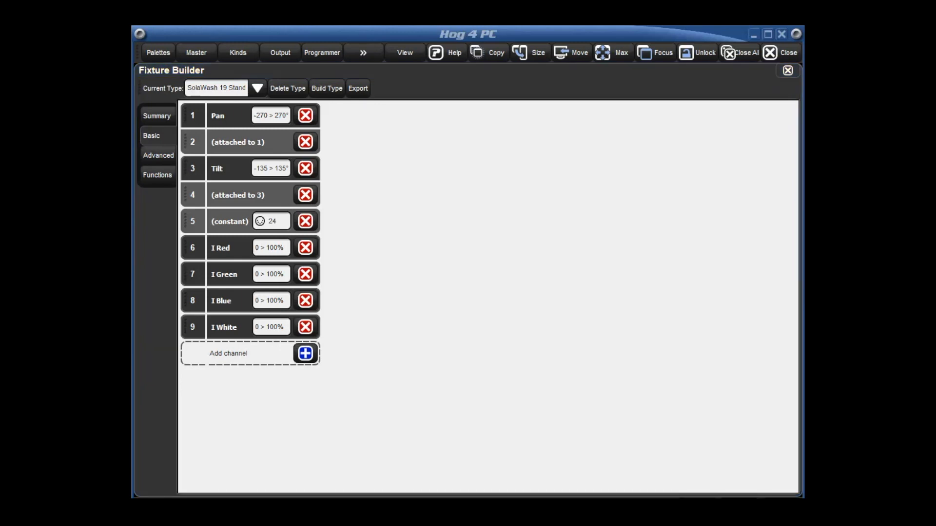
{"action": "left_click", "coordinate": [306, 353]}
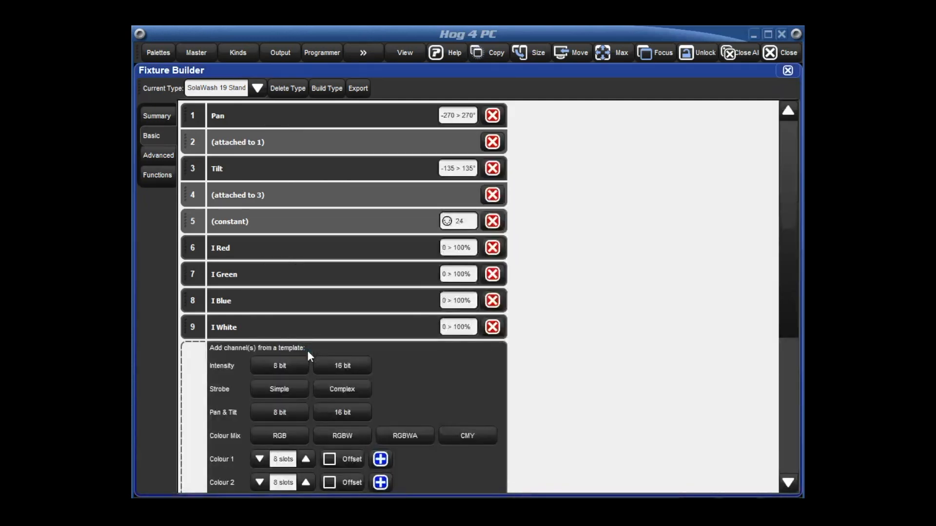
{"action": "left_click_drag", "start_coordinate": [789, 220], "coordinate": [797, 365]}
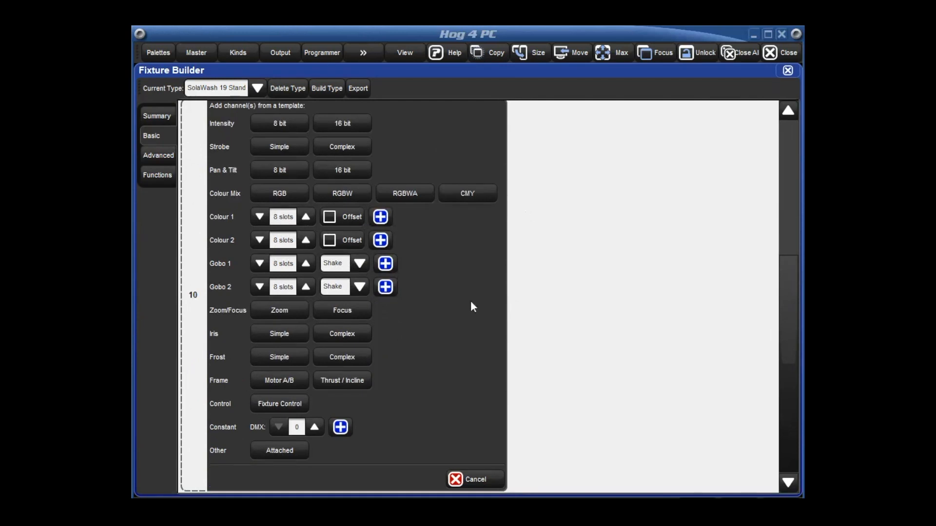
{"action": "left_click", "coordinate": [341, 428]}
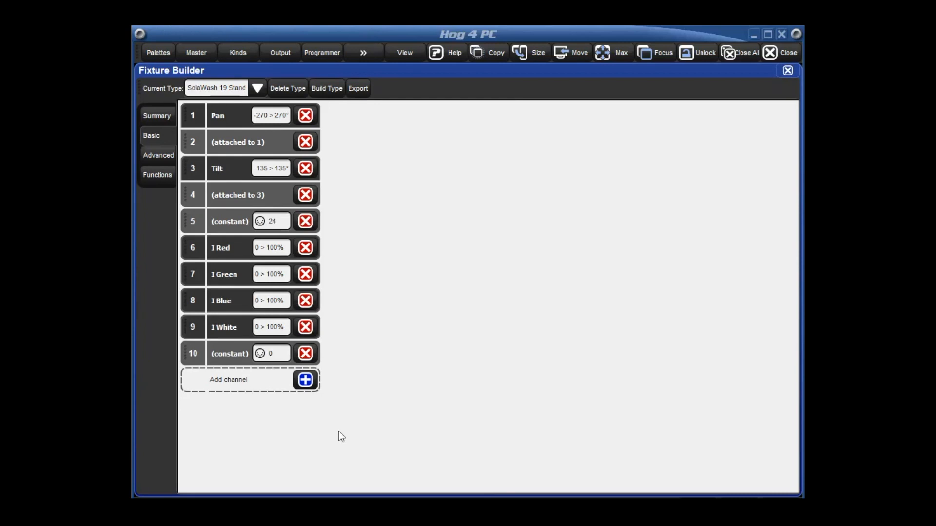
- Add a Zoom channel 11 with channel 12 attached to it
{"action": "left_click", "coordinate": [305, 380]}
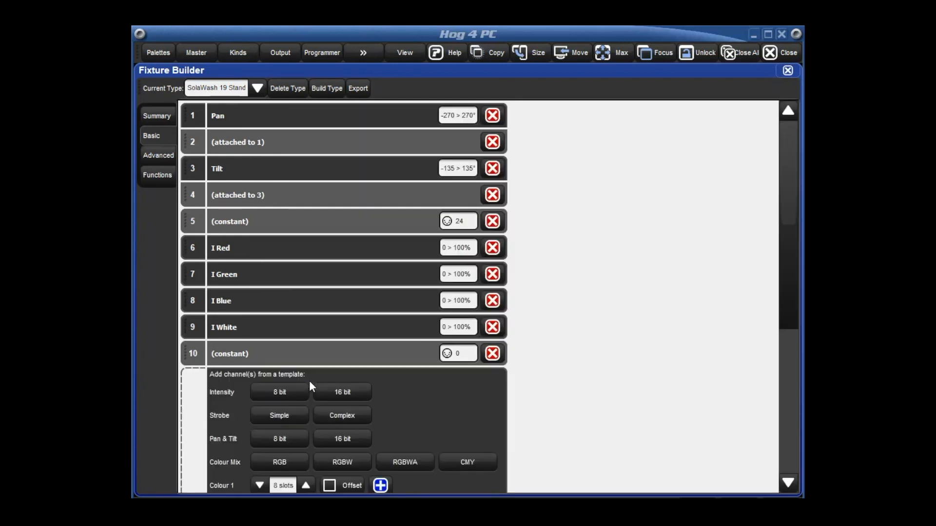
{"action": "left_click_drag", "start_coordinate": [789, 271], "coordinate": [784, 415]}
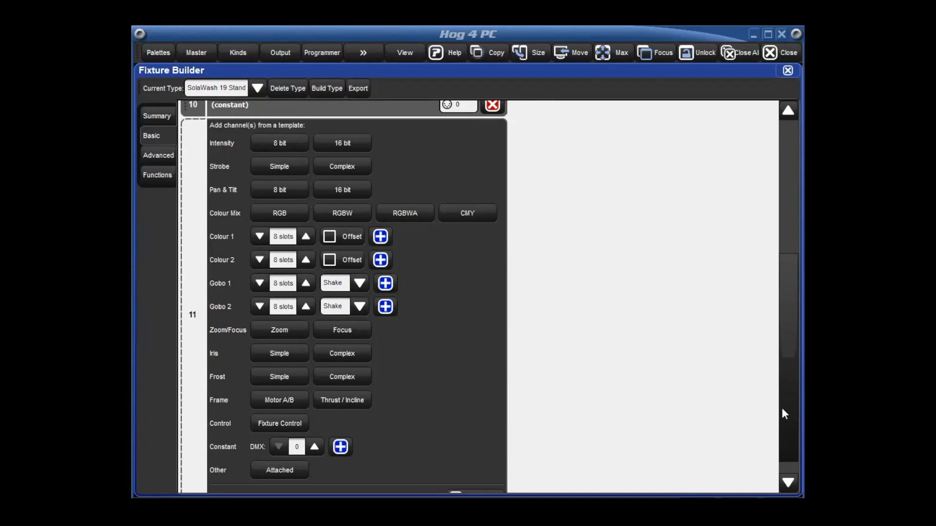
{"action": "left_click", "coordinate": [280, 330]}
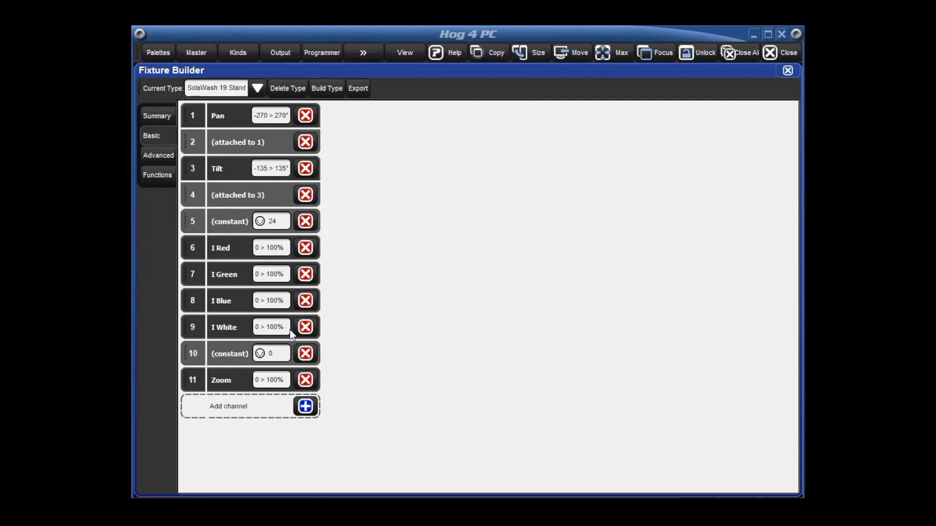
{"action": "left_click", "coordinate": [307, 407]}
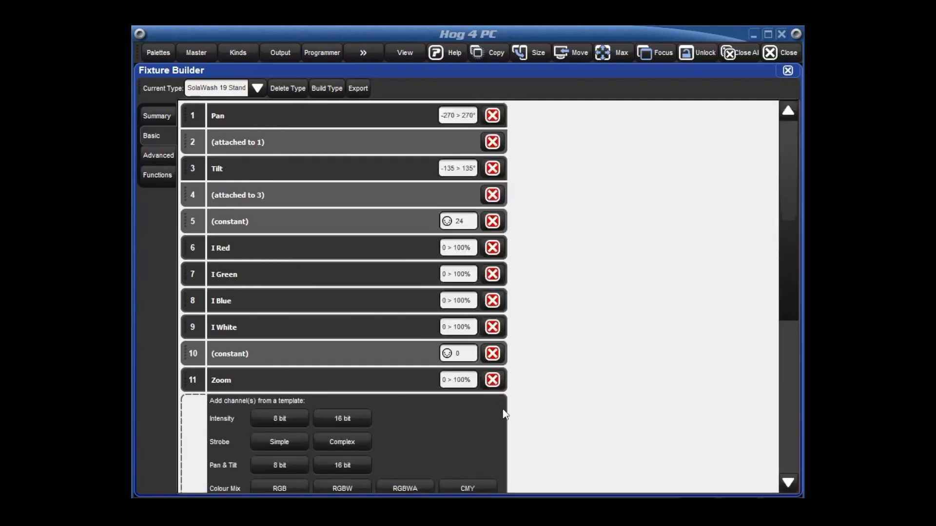
{"action": "left_click_drag", "start_coordinate": [797, 269], "coordinate": [781, 420]}
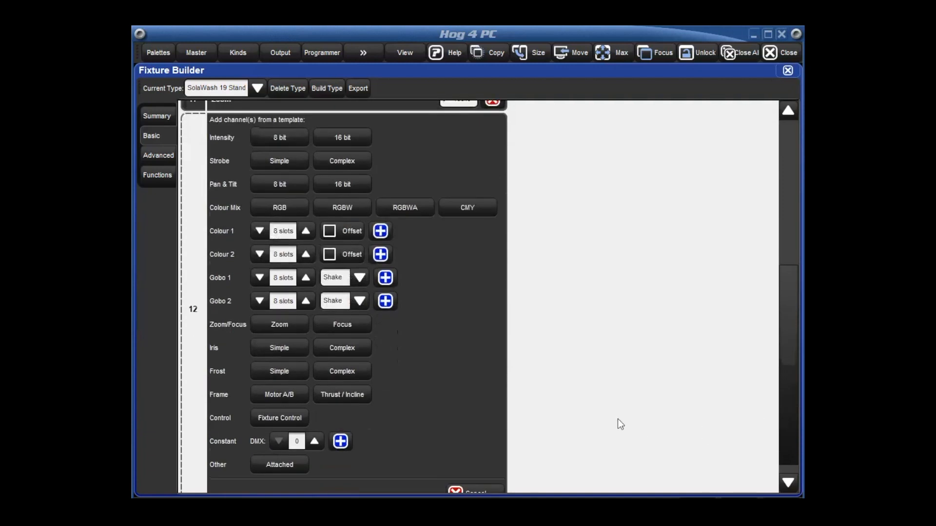
{"action": "left_click", "coordinate": [280, 464]}
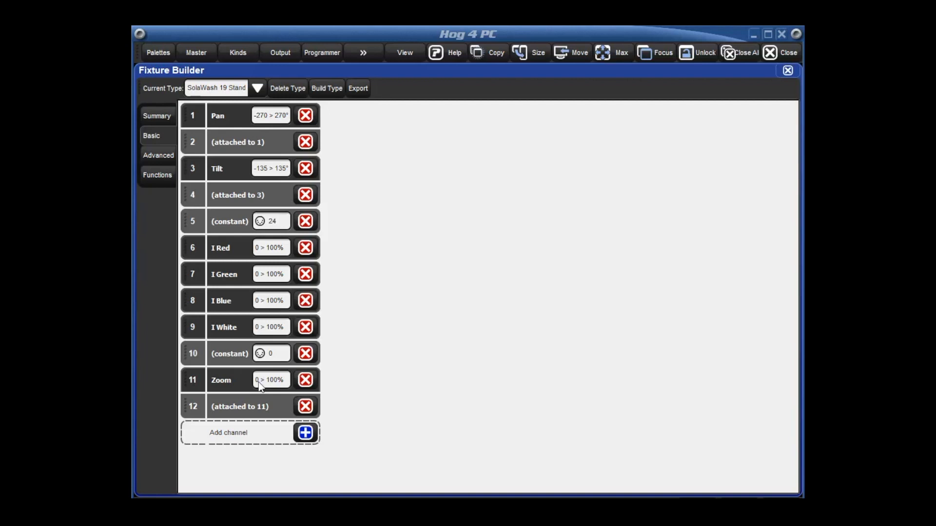
- Review the Zoom channel's range and keep it unchanged
{"action": "left_click", "coordinate": [260, 382]}
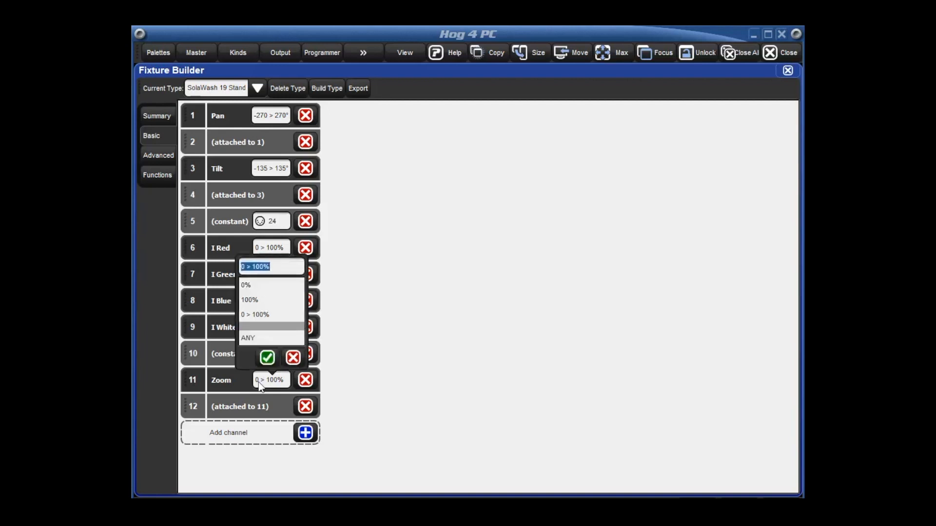
{"action": "left_click", "coordinate": [268, 359]}
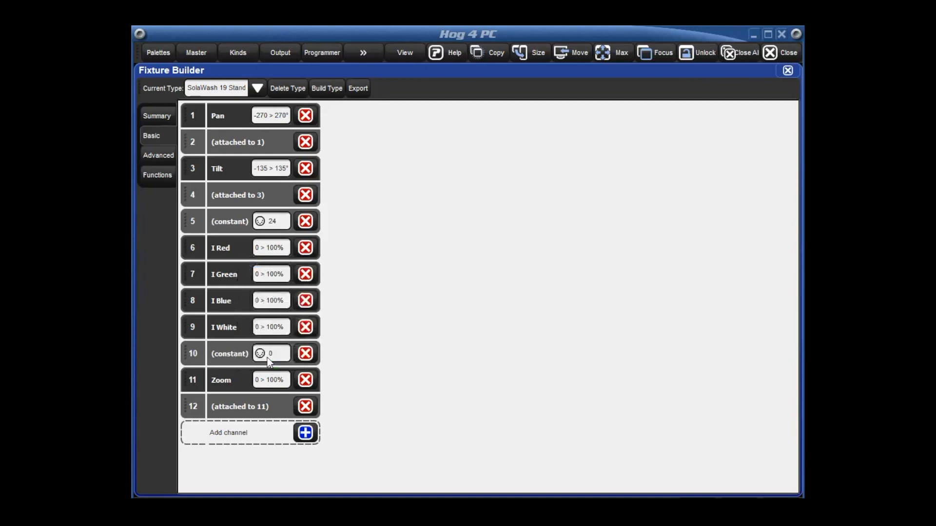
{"action": "left_click", "coordinate": [306, 433]}
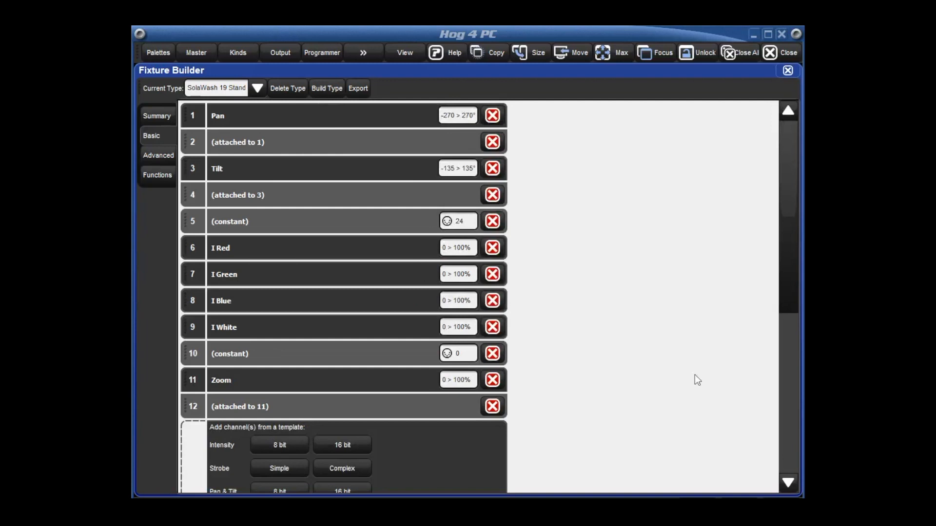
{"action": "left_click_drag", "start_coordinate": [793, 285], "coordinate": [784, 373]}
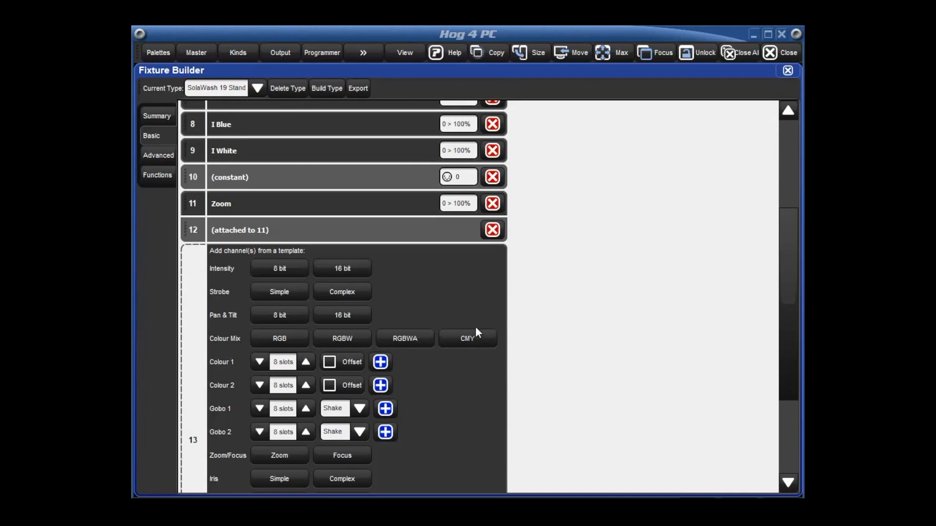
- Add a simple Strobe channel 13 and limit its rate range to DMX 1 > 100
{"action": "left_click", "coordinate": [280, 292]}
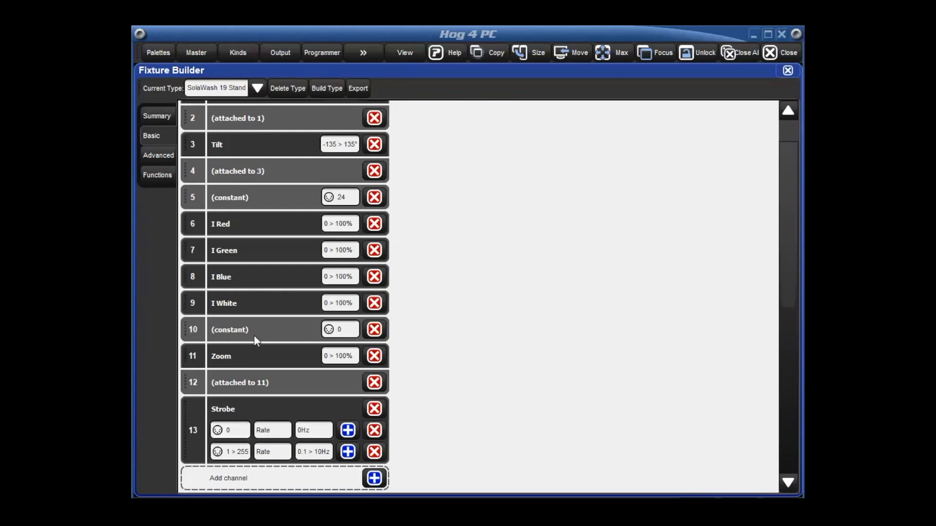
{"action": "left_click", "coordinate": [239, 452]}
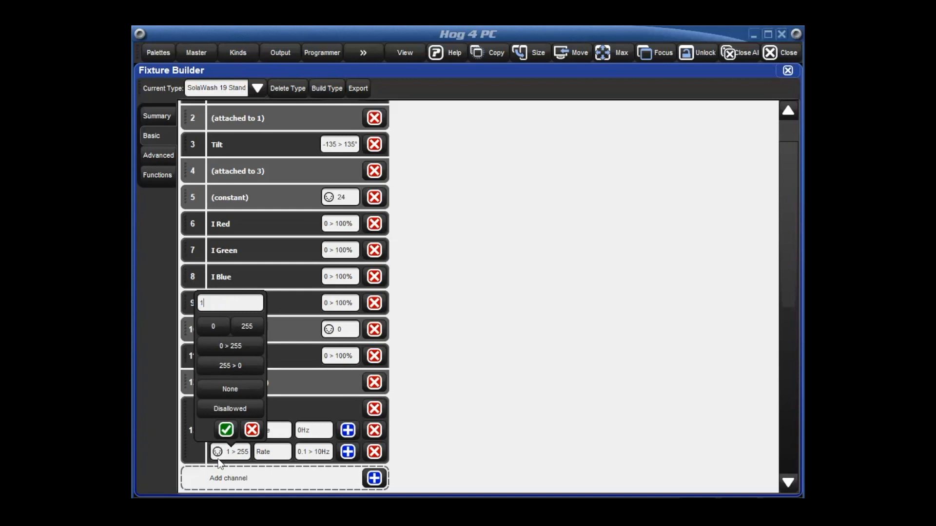
{"action": "type", "text": "1>100"}
{"action": "key", "text": "Return"}
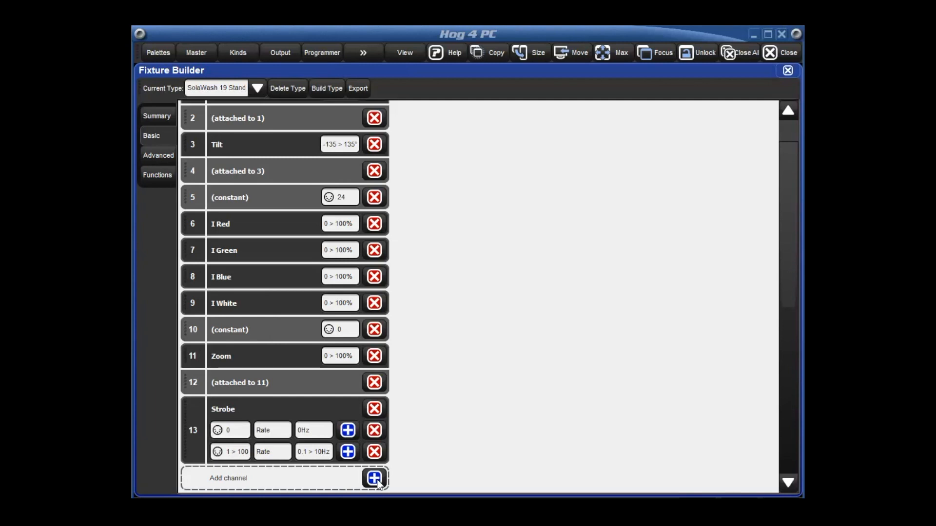
- Add a 16-bit Intensity channel pair as channels 14 and 15
{"action": "left_click", "coordinate": [375, 479]}
{"action": "left_click_drag", "start_coordinate": [788, 264], "coordinate": [768, 380]}
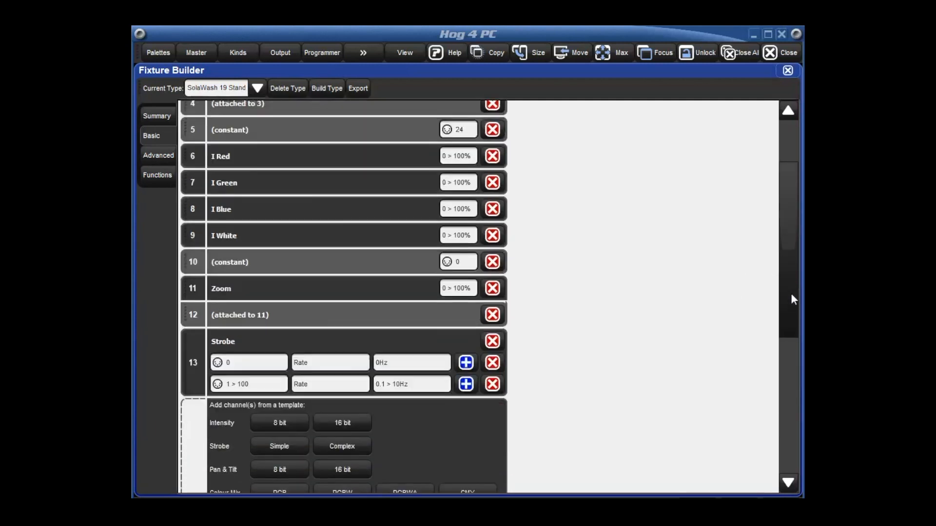
{"action": "scroll", "coordinate": [761, 392], "scroll_direction": "down", "scroll_amount": 1}
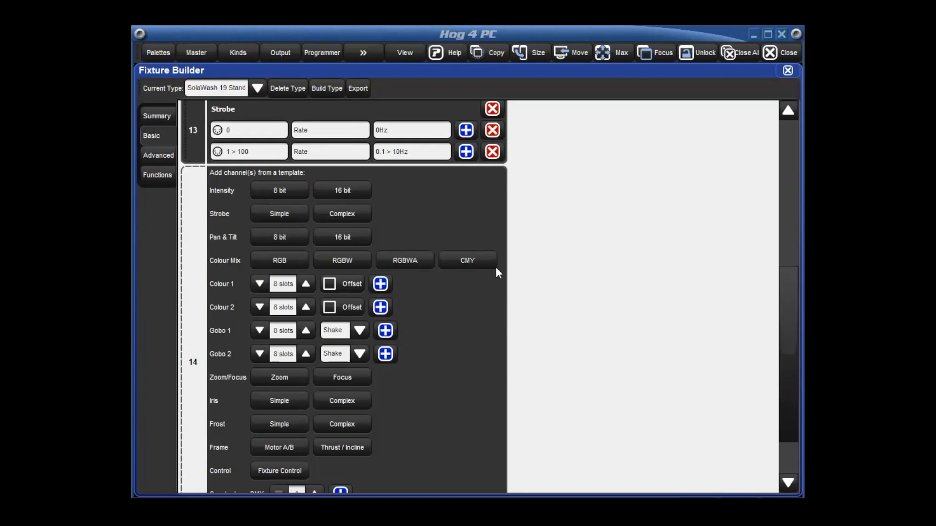
{"action": "left_click", "coordinate": [342, 190]}
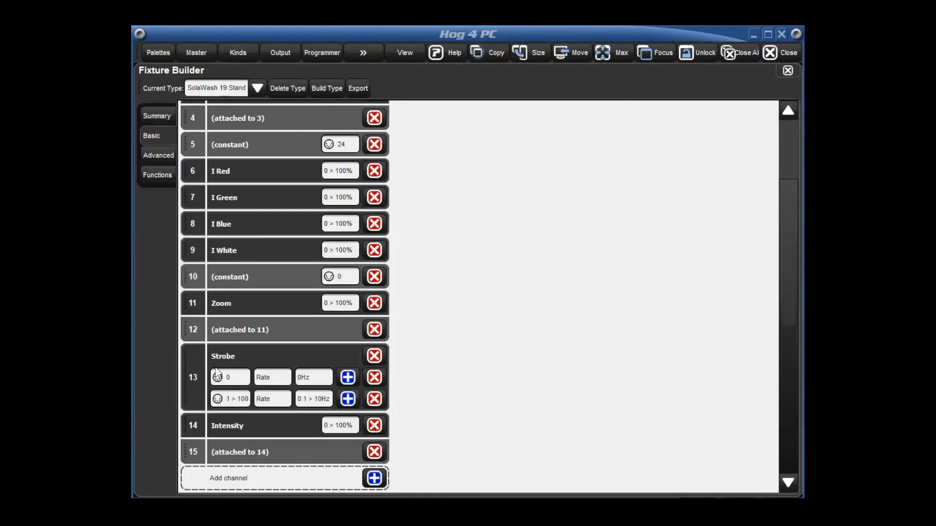
- Add constant channels 16, 17 and 18, each at DMX 0
{"action": "left_click", "coordinate": [374, 479]}
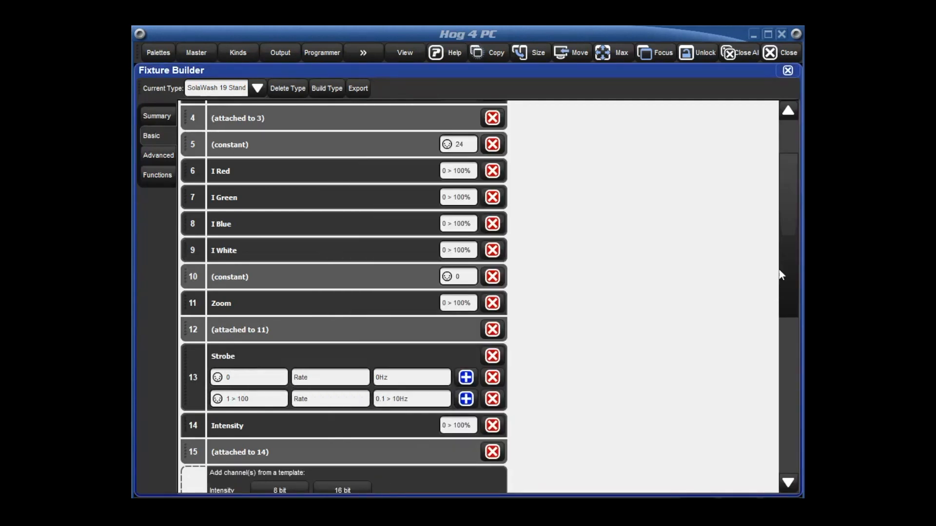
{"action": "left_click_drag", "start_coordinate": [790, 270], "coordinate": [785, 408]}
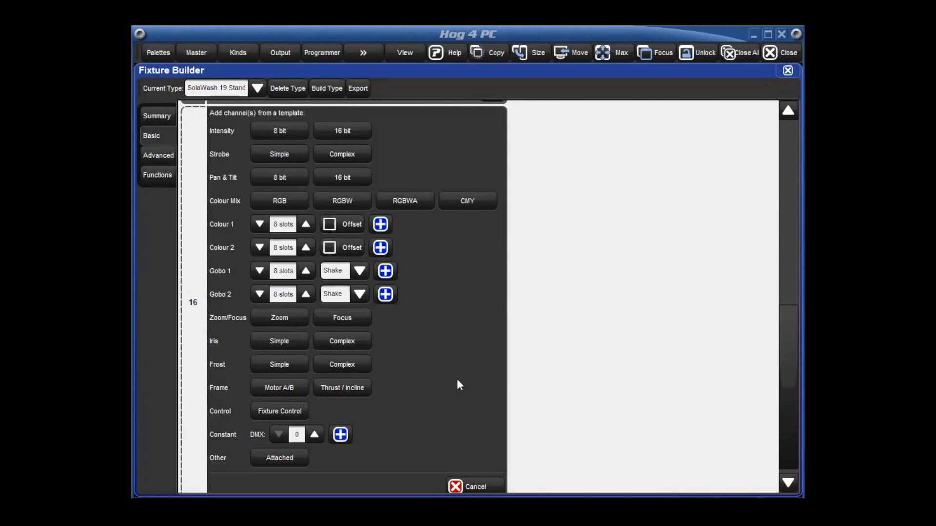
{"action": "left_click", "coordinate": [340, 438]}
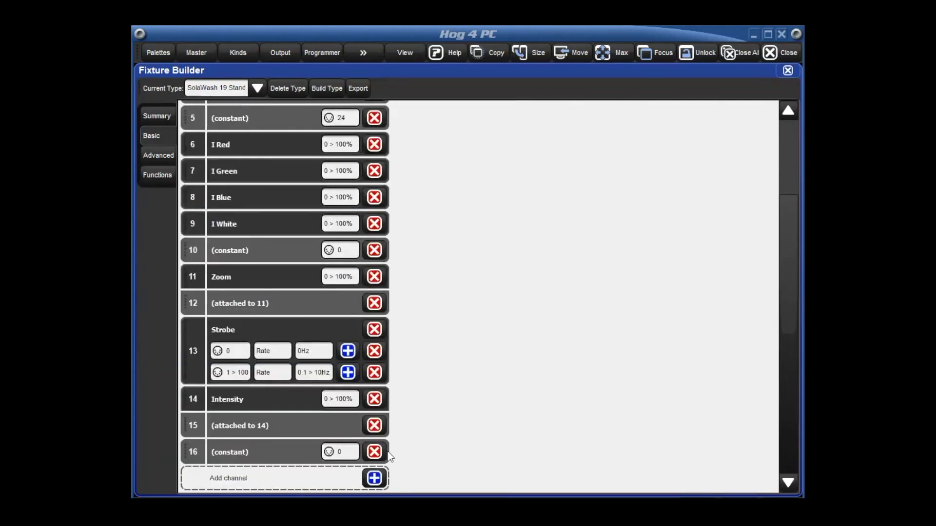
{"action": "left_click", "coordinate": [374, 478]}
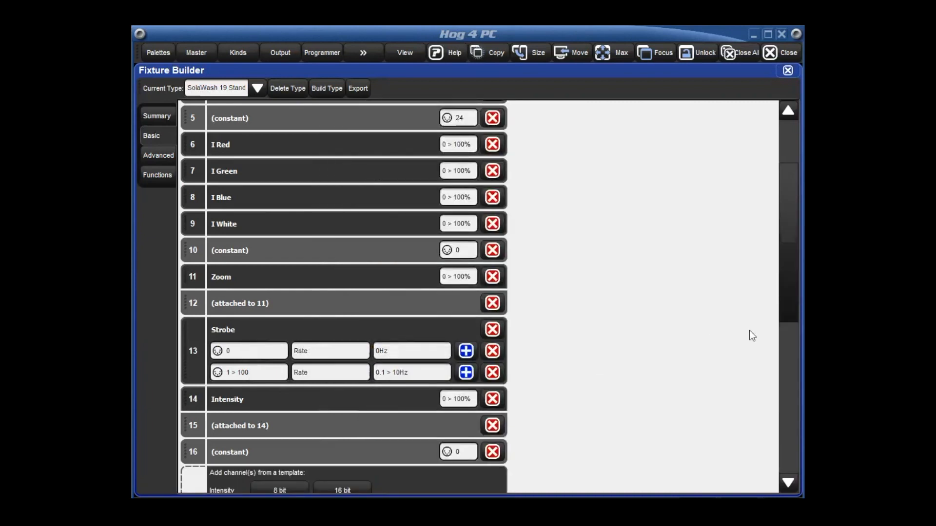
{"action": "scroll", "coordinate": [789, 304], "scroll_direction": "down", "scroll_amount": 5}
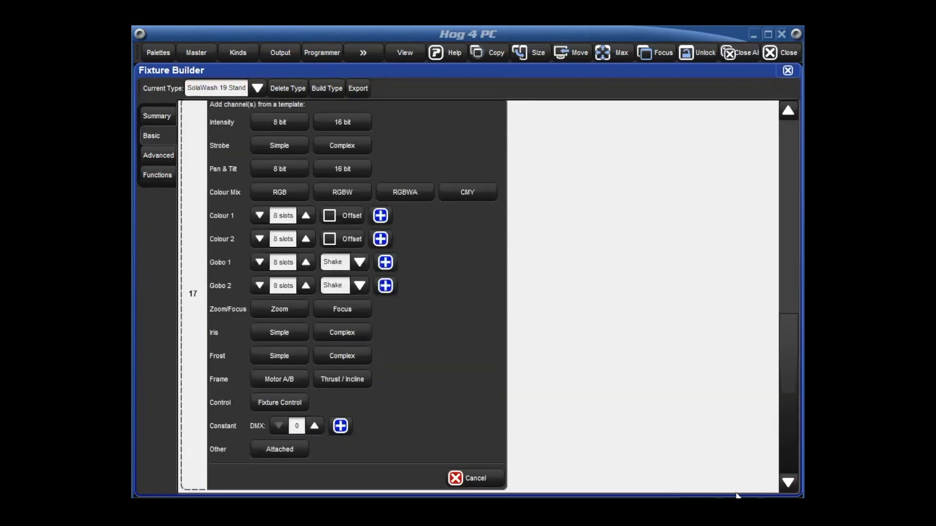
{"action": "left_click", "coordinate": [340, 426]}
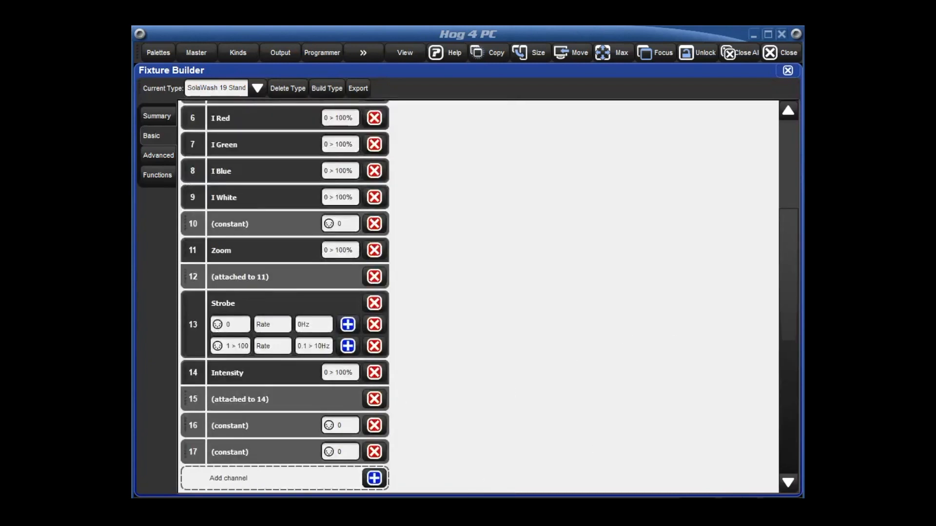
{"action": "left_click", "coordinate": [374, 479]}
{"action": "left_click_drag", "start_coordinate": [789, 212], "coordinate": [787, 365]}
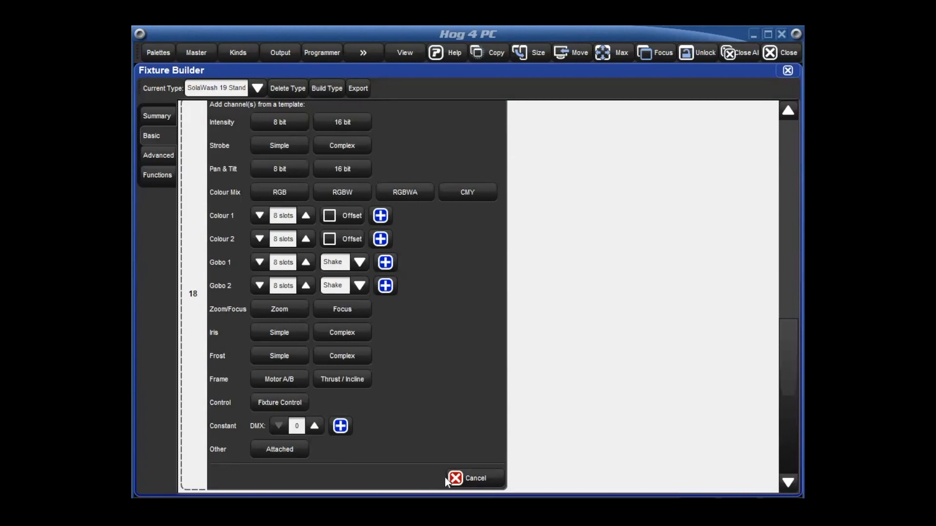
{"action": "left_click", "coordinate": [340, 427]}
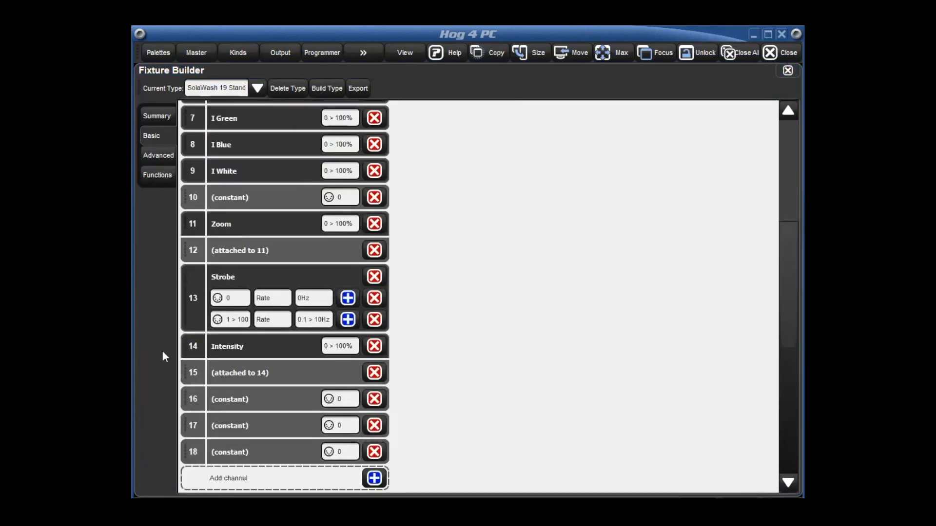
{"action": "left_click", "coordinate": [374, 478]}
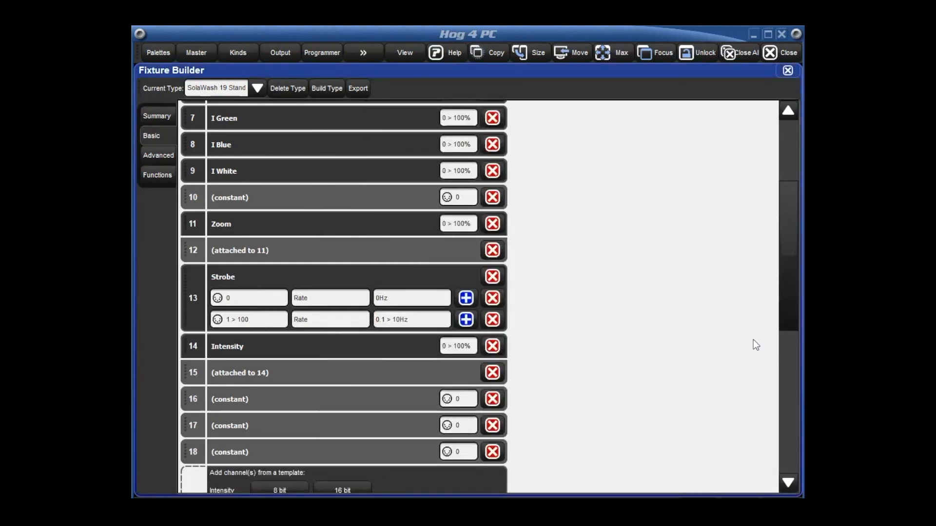
{"action": "left_click_drag", "start_coordinate": [792, 310], "coordinate": [792, 421]}
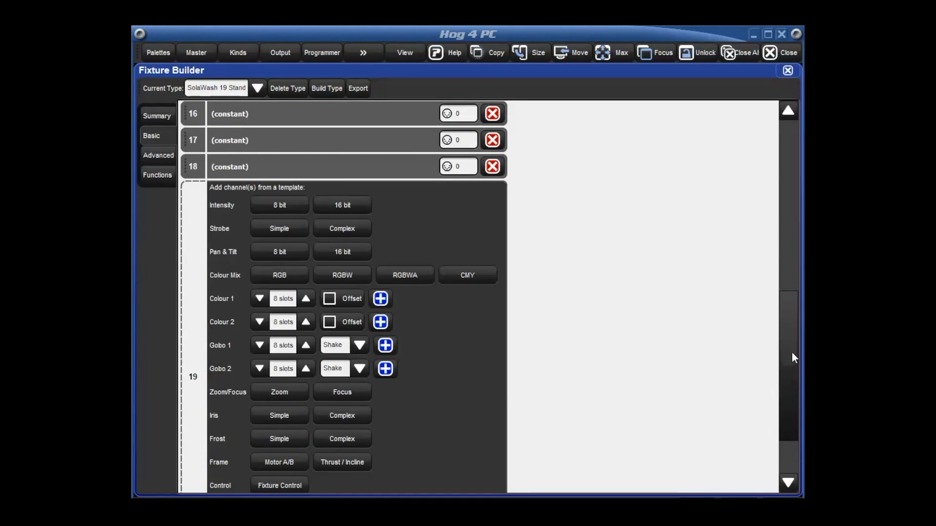
{"action": "left_click_drag", "start_coordinate": [792, 358], "coordinate": [793, 410]}
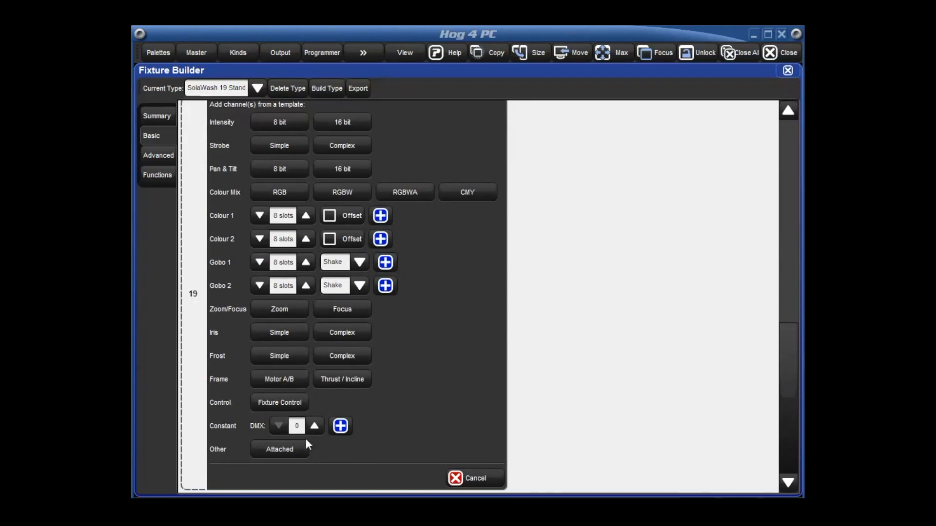
- Add Fixture Control channel 19 with Global Reset 49 and Position Reset 131
{"action": "left_click", "coordinate": [296, 403]}
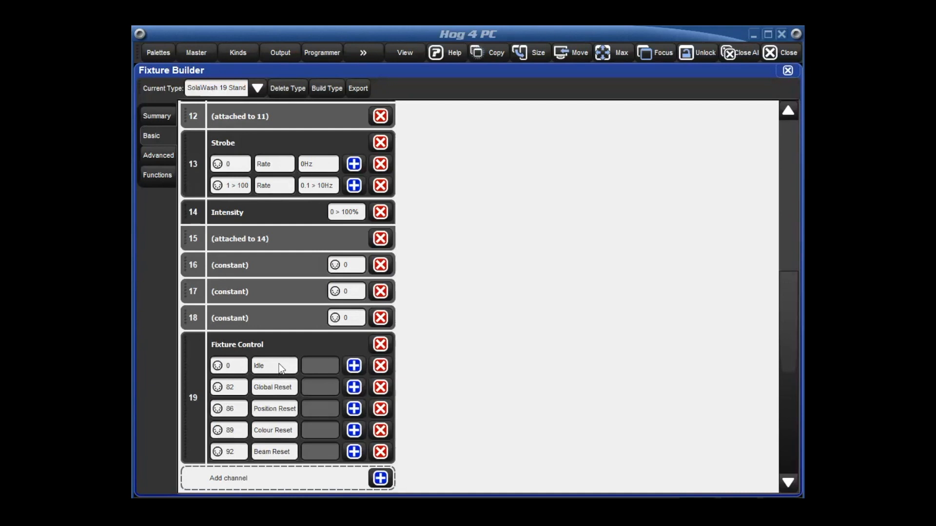
{"action": "left_click", "coordinate": [231, 387]}
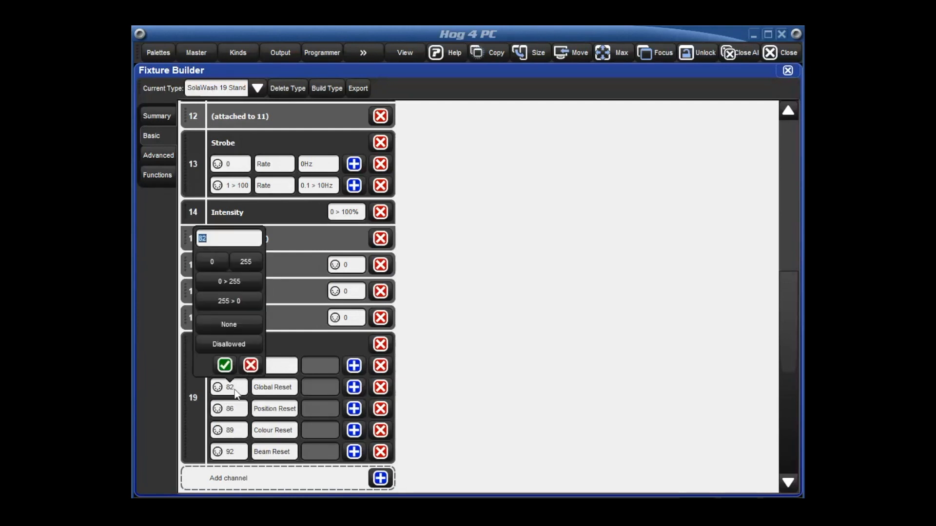
{"action": "type", "text": "49"}
{"action": "key", "text": "Return"}
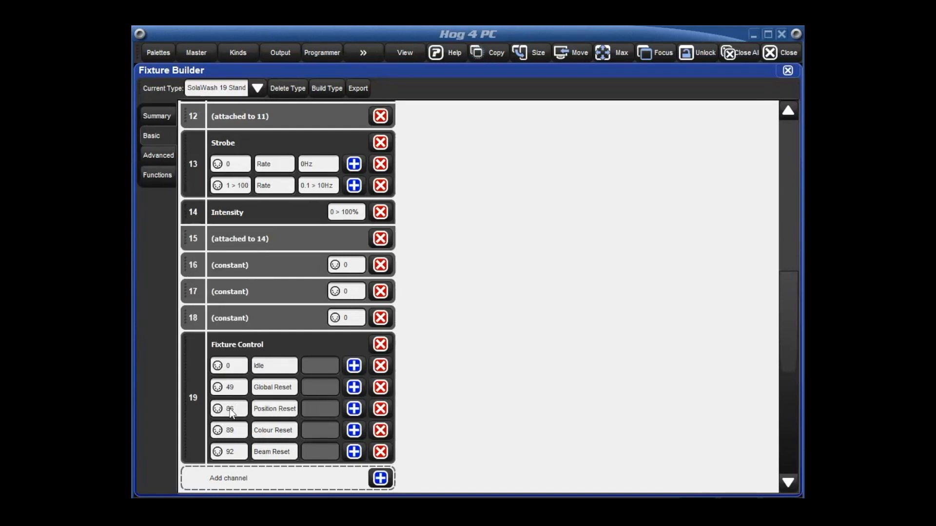
{"action": "left_click", "coordinate": [232, 410]}
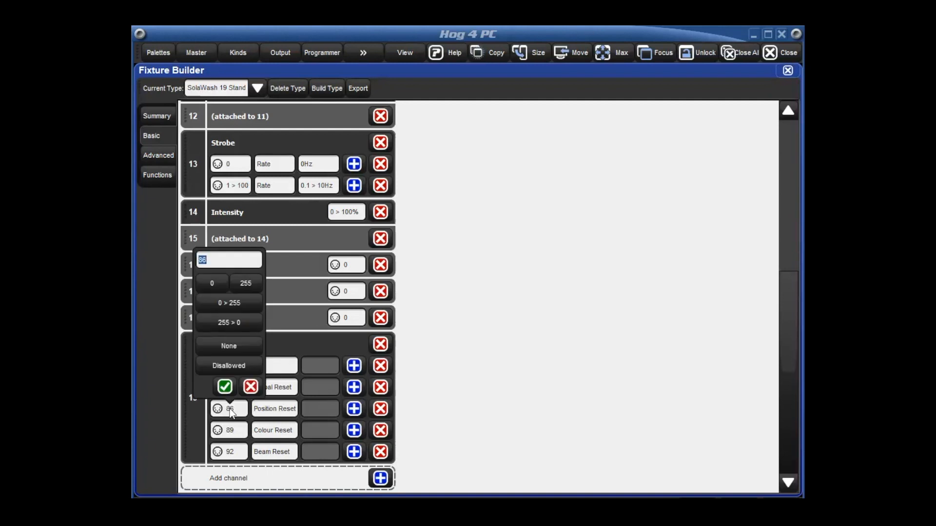
{"action": "type", "text": "131"}
{"action": "key", "text": "Return"}
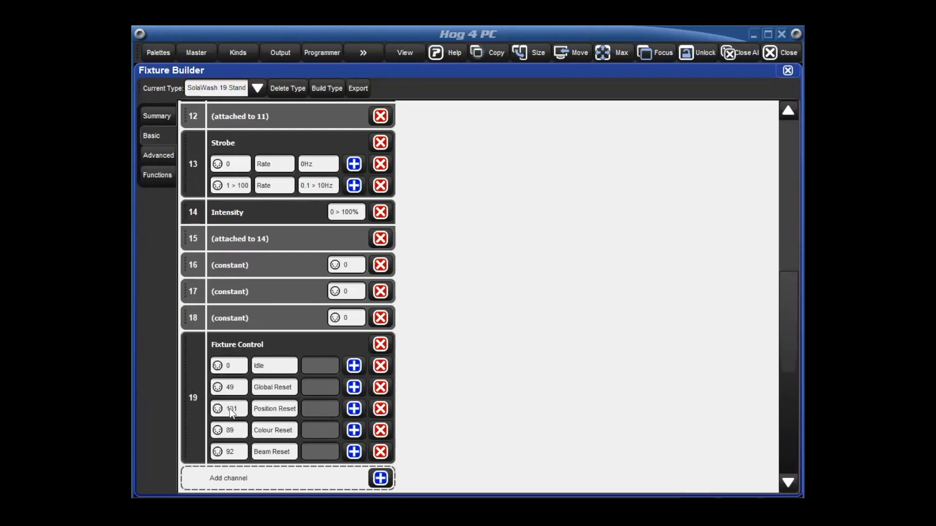
- Change the Colour Reset slot to Display off at DMX 20
{"action": "left_click", "coordinate": [282, 430]}
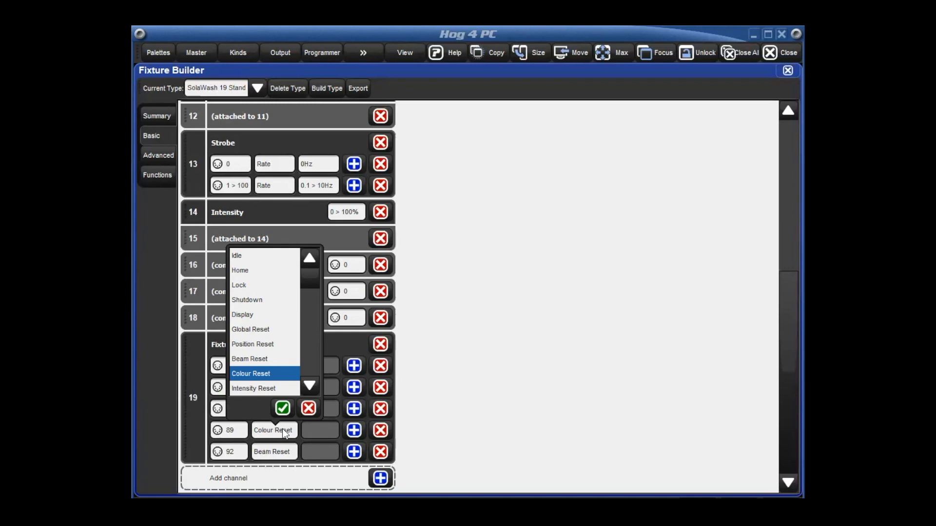
{"action": "left_click", "coordinate": [248, 315]}
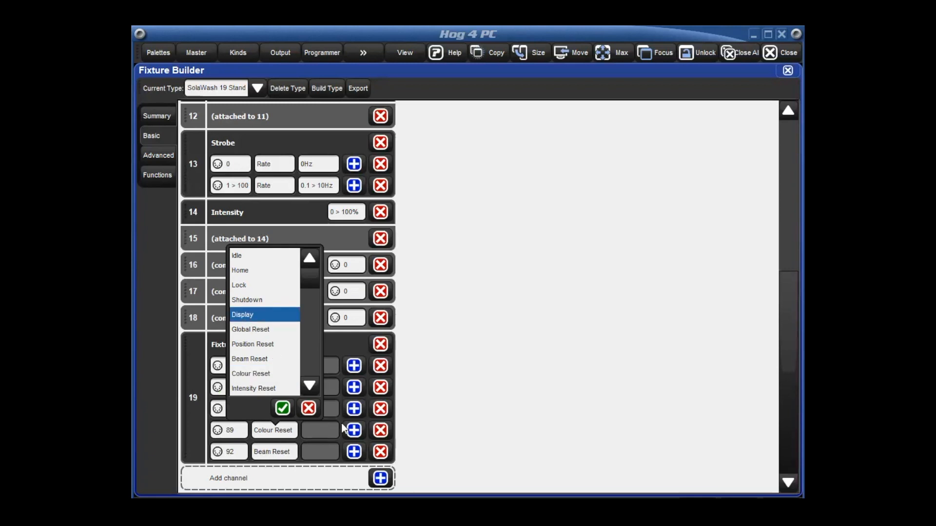
{"action": "left_click", "coordinate": [283, 408]}
{"action": "left_click", "coordinate": [233, 430]}
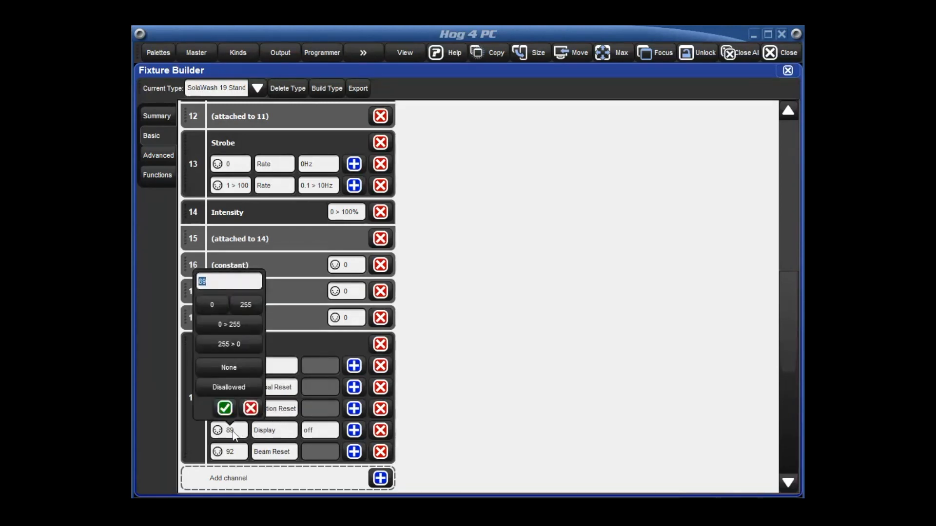
{"action": "type", "text": "20"}
{"action": "key", "text": "Return"}
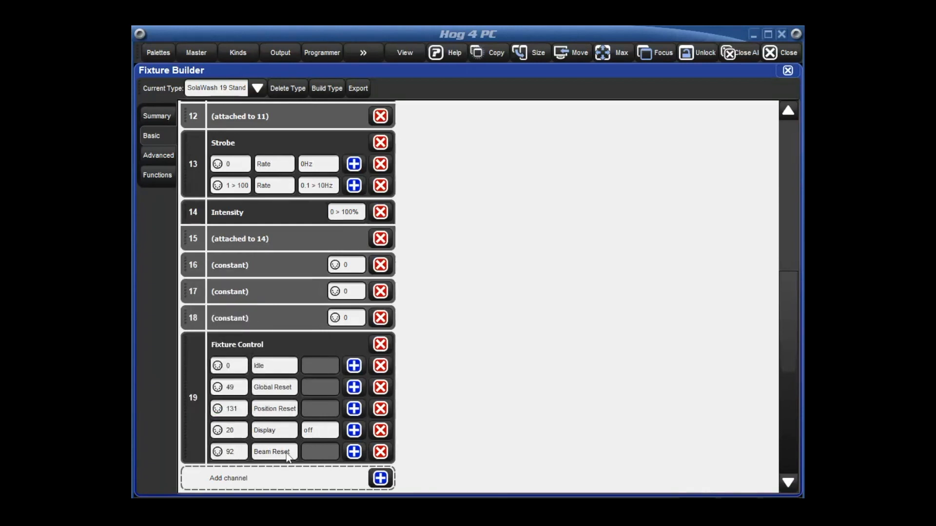
- Change the Beam Reset slot to Display on at DMX 29
{"action": "left_click", "coordinate": [272, 452]}
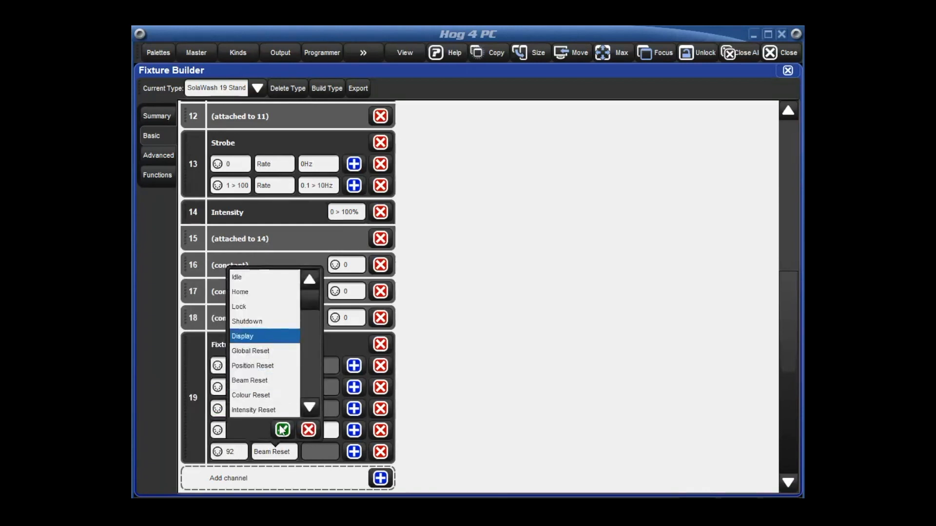
{"action": "left_click", "coordinate": [283, 430]}
{"action": "left_click", "coordinate": [320, 451]}
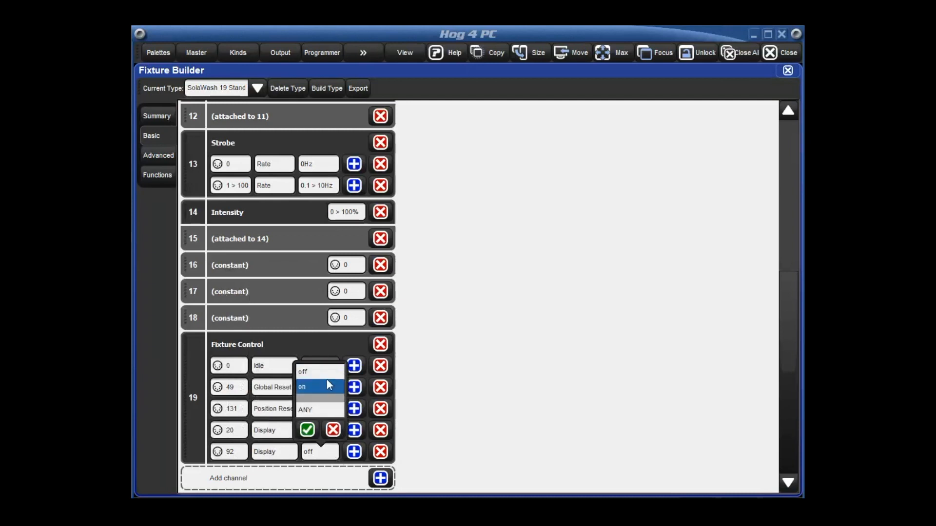
{"action": "left_click", "coordinate": [329, 385]}
{"action": "left_click", "coordinate": [229, 452]}
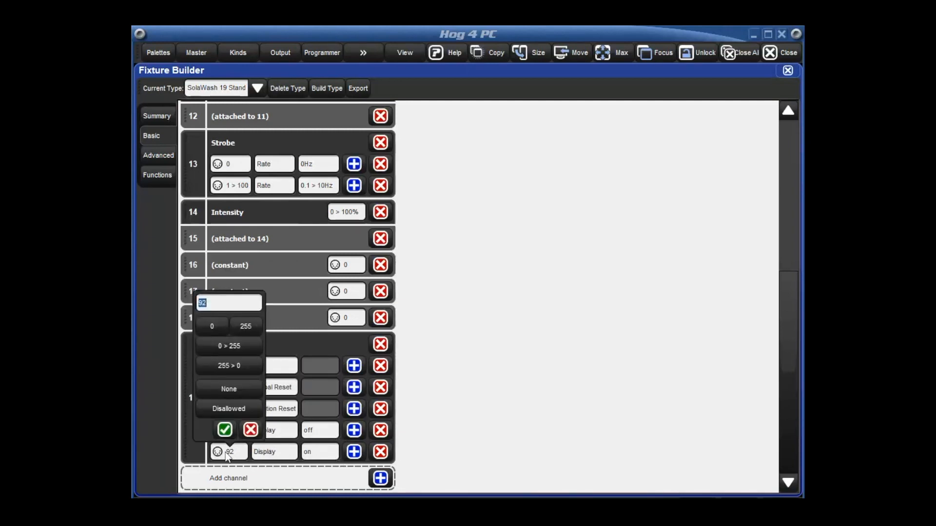
{"action": "type", "text": "29"}
{"action": "left_click", "coordinate": [224, 430]}
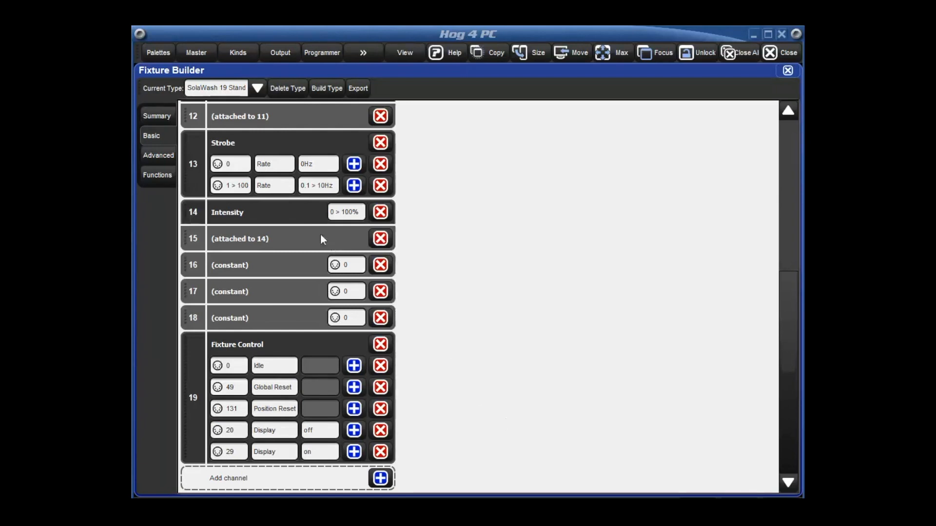
{"action": "left_click", "coordinate": [151, 155]}
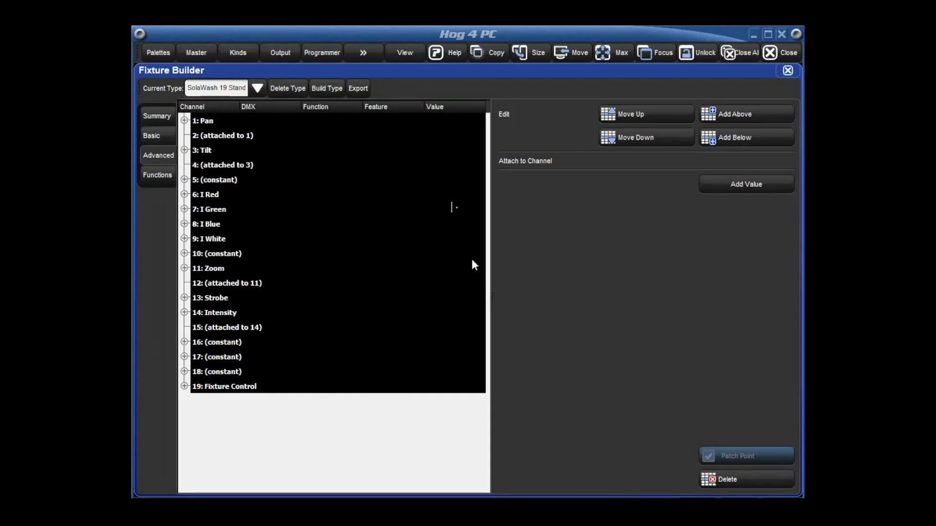
- Expand channels 6 (I Red) and 10, and select channel 10's constant Value row for editing
{"action": "left_click", "coordinate": [185, 194]}
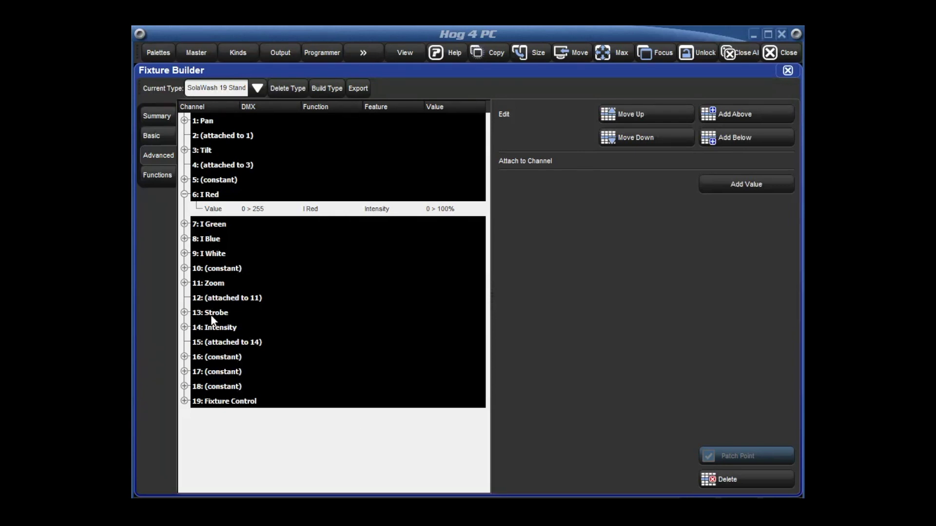
{"action": "left_click", "coordinate": [185, 268]}
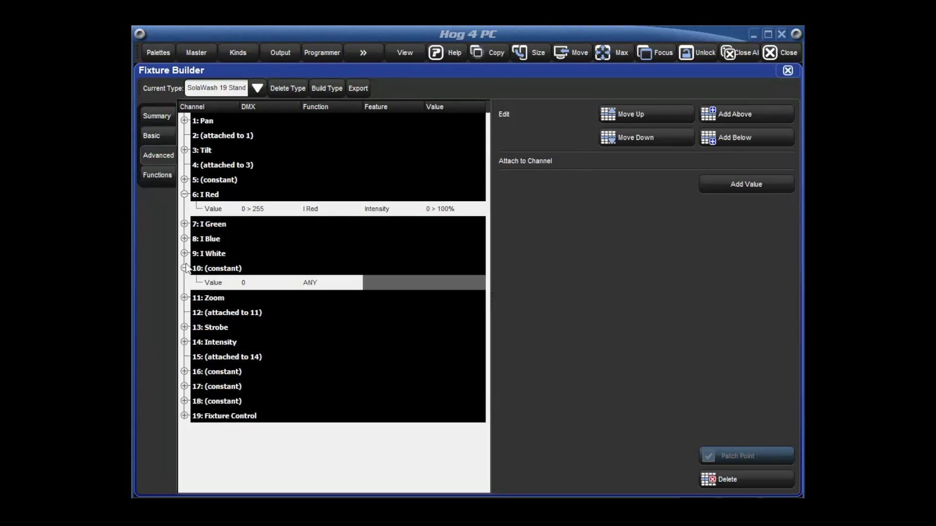
{"action": "left_click", "coordinate": [218, 284]}
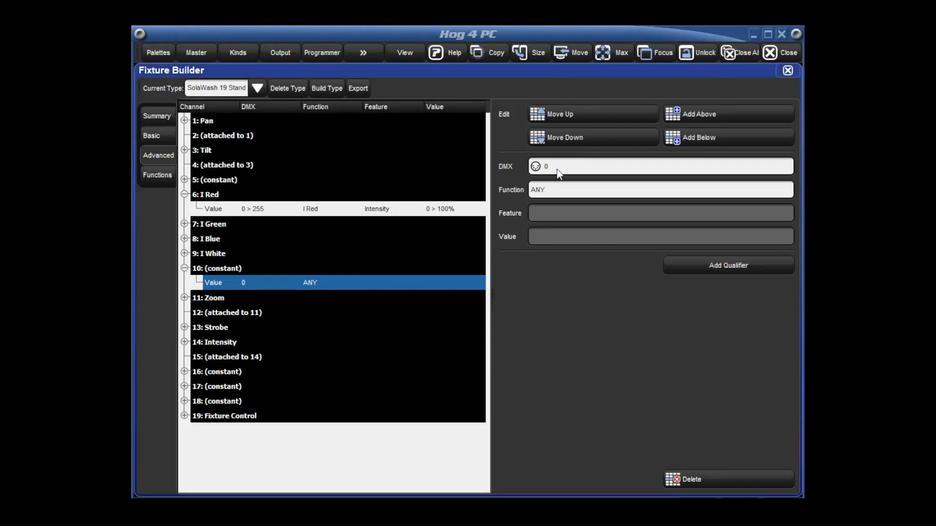
- Set channel 10's function to Colour Temperature > CTO and its value feature to Variable at 0%
{"action": "left_click", "coordinate": [543, 194]}
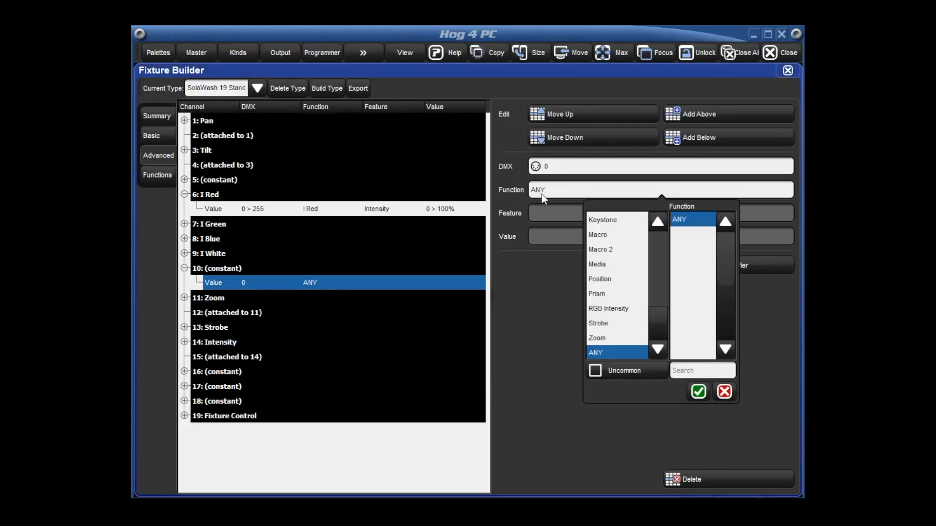
{"action": "left_click_drag", "start_coordinate": [660, 315], "coordinate": [670, 270]}
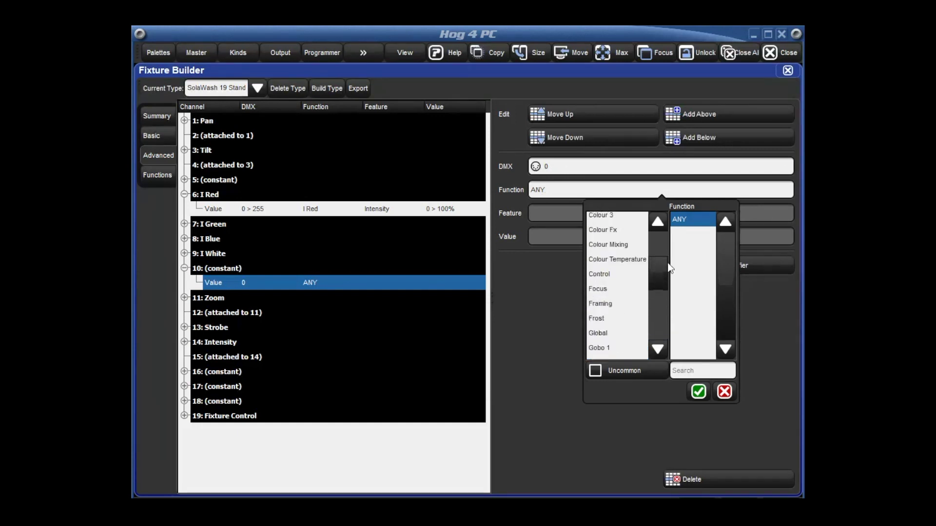
{"action": "left_click", "coordinate": [622, 259]}
{"action": "left_click", "coordinate": [698, 221]}
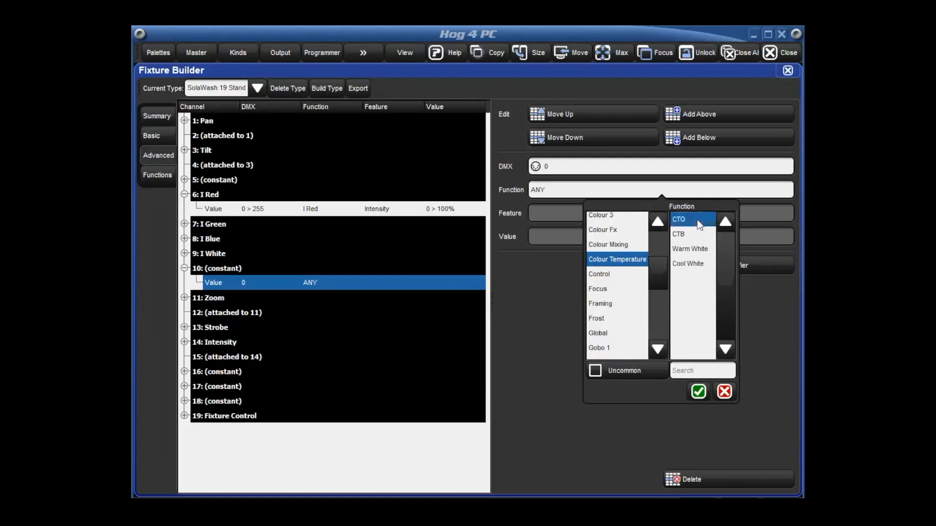
{"action": "left_click", "coordinate": [699, 392]}
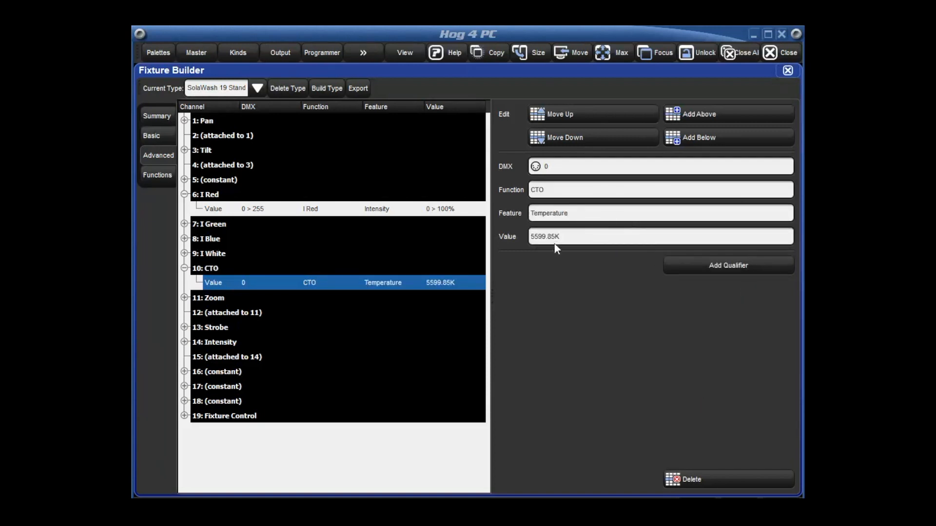
{"action": "left_click", "coordinate": [550, 216]}
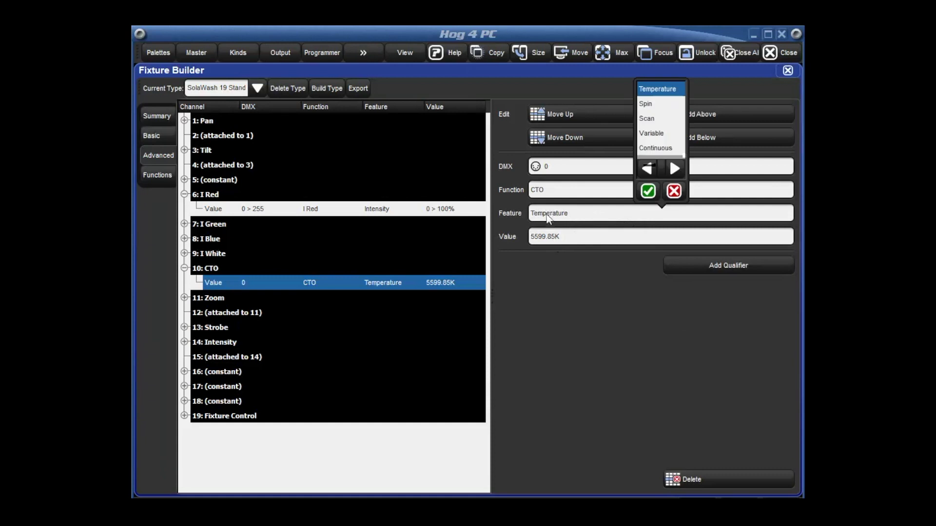
{"action": "left_click", "coordinate": [652, 133]}
{"action": "left_click", "coordinate": [648, 191]}
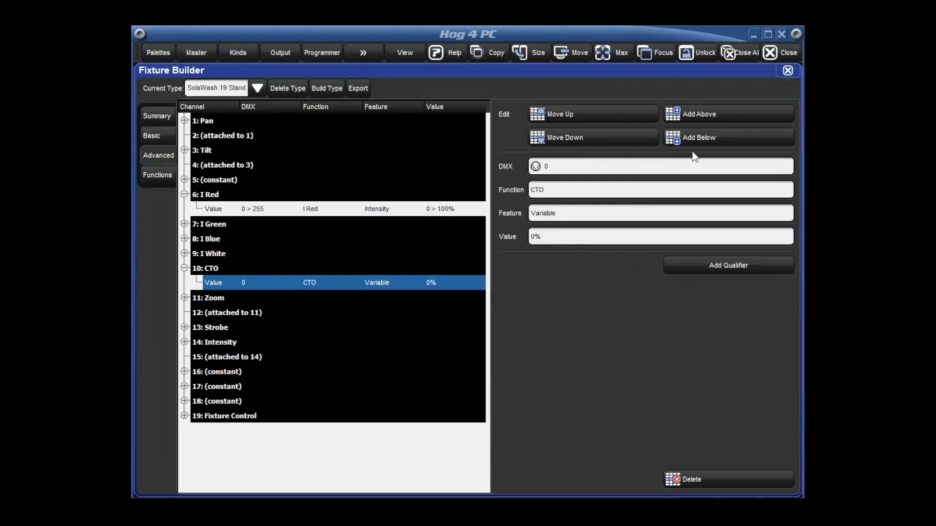
- Add a second CTO value row mapping DMX 127 > 1 to Variable 1 > 100%
{"action": "left_click", "coordinate": [701, 140]}
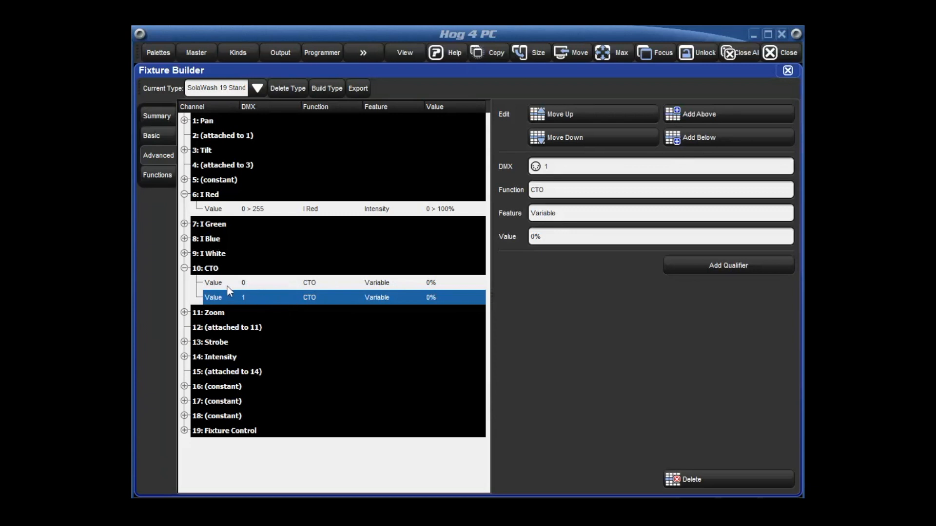
{"action": "left_click", "coordinate": [556, 169]}
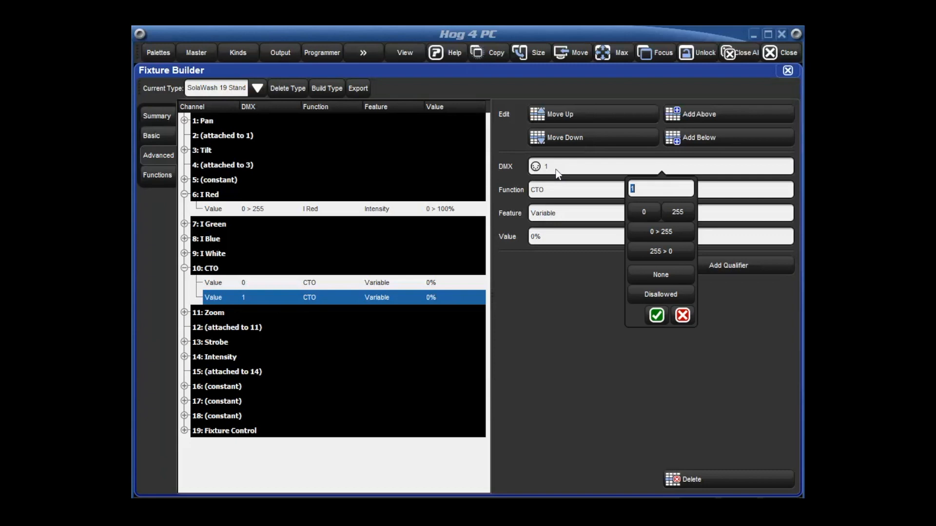
{"action": "type", "text": "127 "}
{"action": "type", "text": "> 1"}
{"action": "key", "text": "Return"}
{"action": "left_click", "coordinate": [551, 238]}
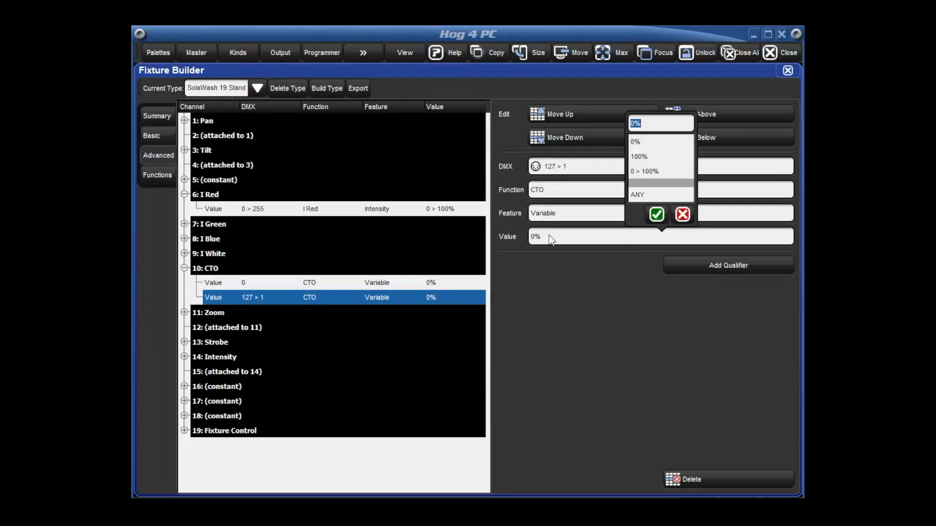
{"action": "type", "text": "1>100"}
{"action": "key", "text": "Return"}
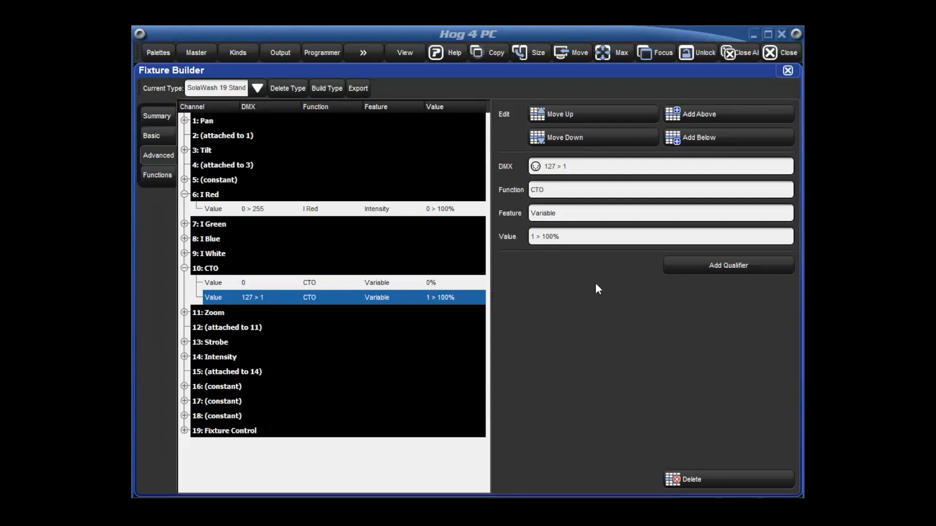
{"action": "left_click", "coordinate": [567, 244]}
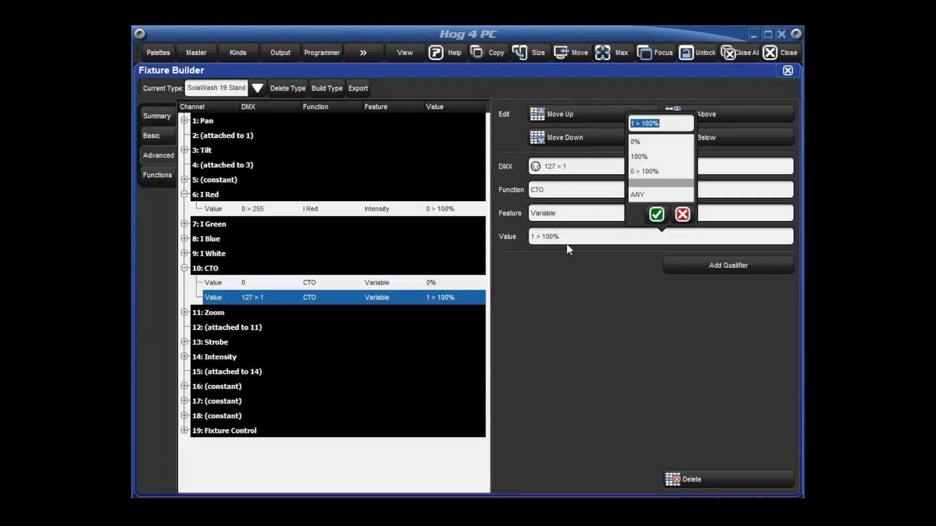
{"action": "left_click", "coordinate": [555, 372]}
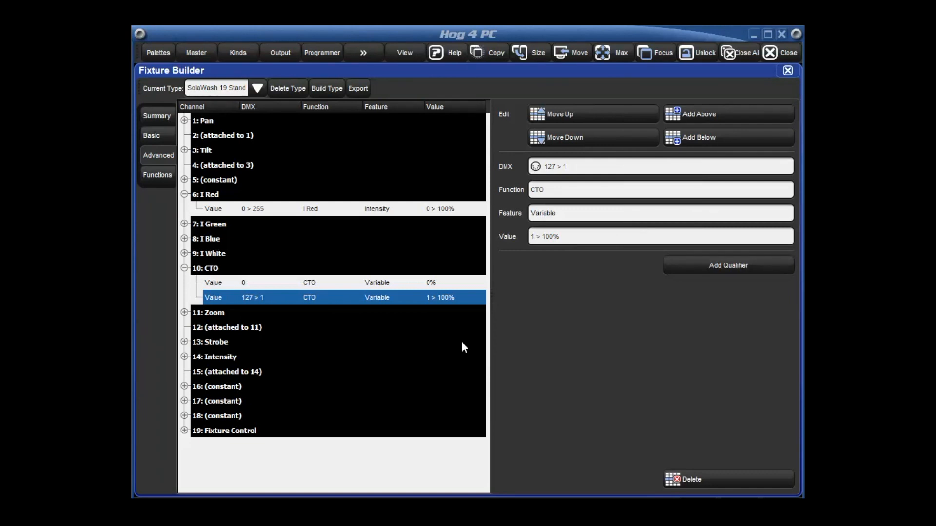
- Set channel 16's function to Macro with its DMX 0 value named none
{"action": "left_click", "coordinate": [184, 386]}
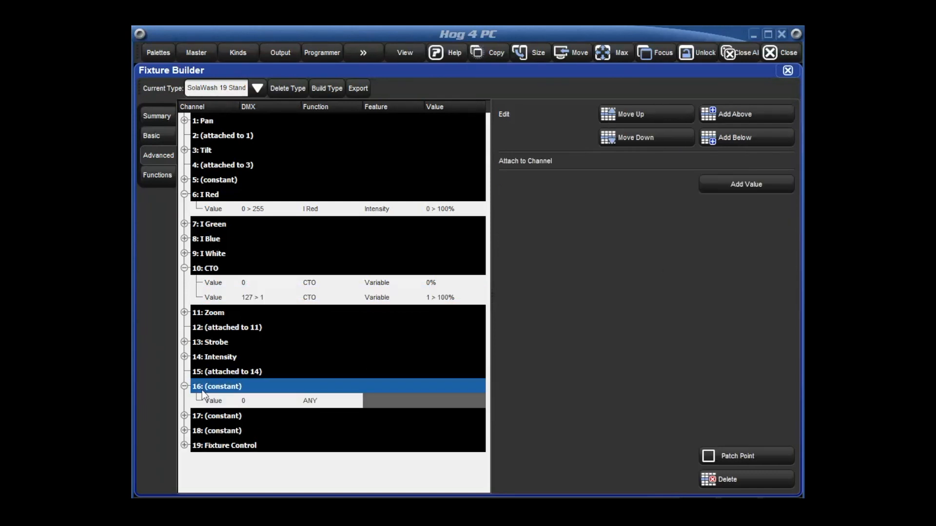
{"action": "left_click", "coordinate": [219, 404]}
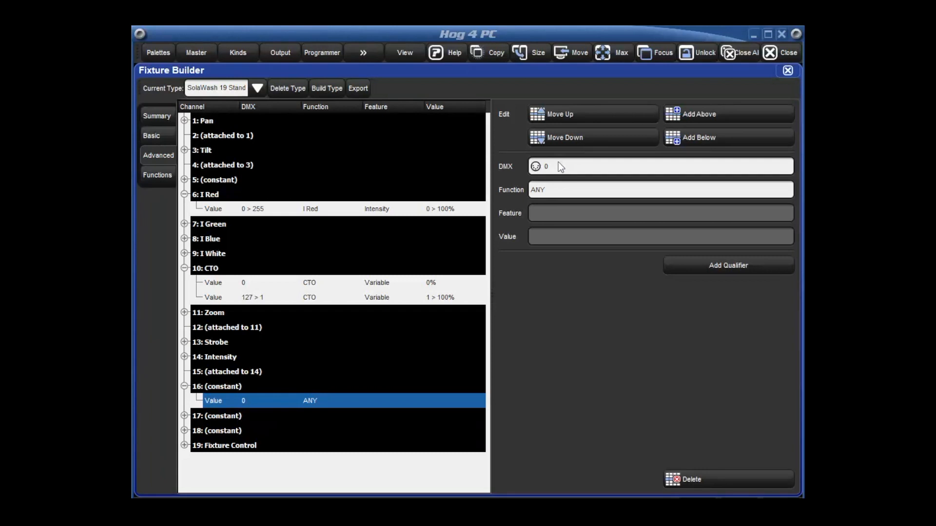
{"action": "left_click", "coordinate": [570, 192]}
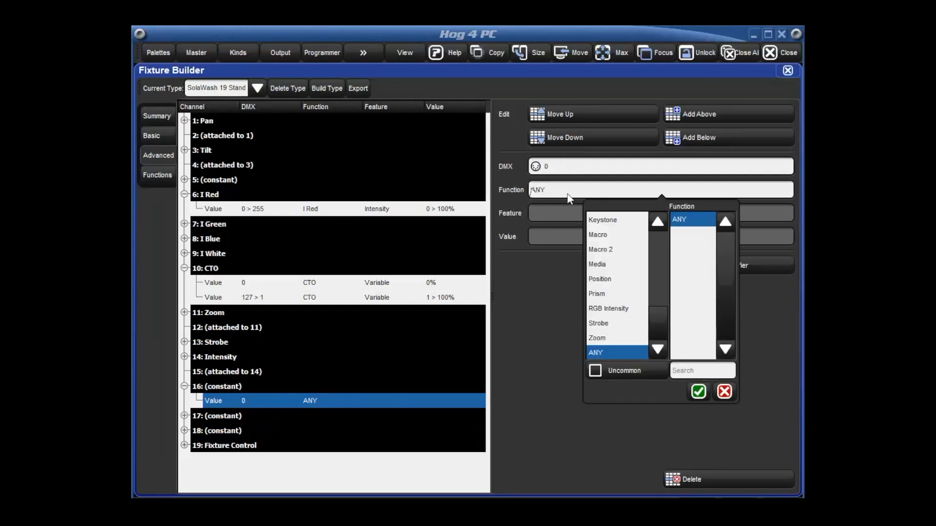
{"action": "left_click", "coordinate": [617, 237]}
{"action": "left_click", "coordinate": [691, 219]}
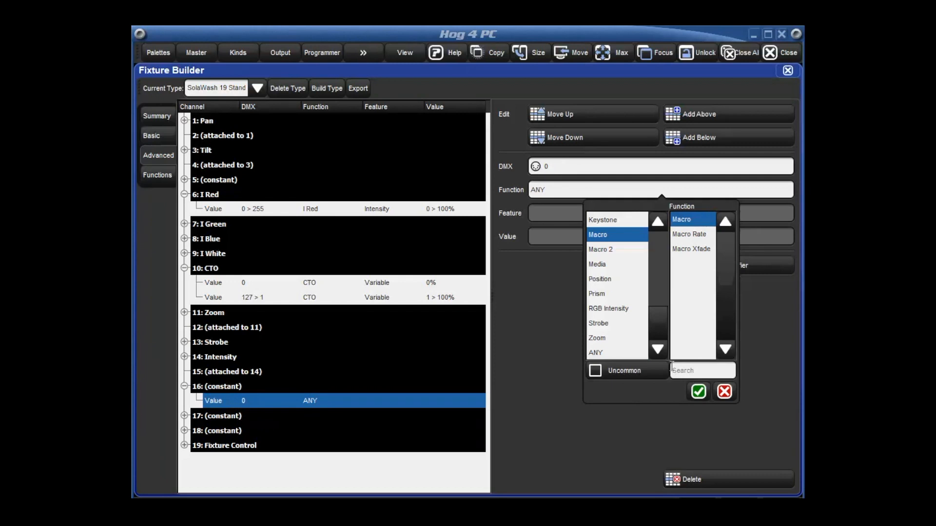
{"action": "left_click", "coordinate": [699, 392]}
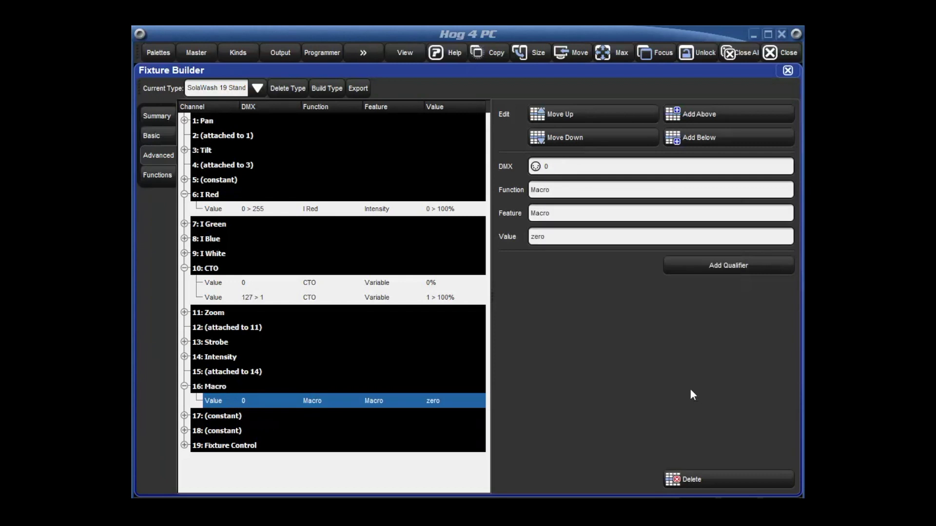
{"action": "left_click", "coordinate": [553, 241]}
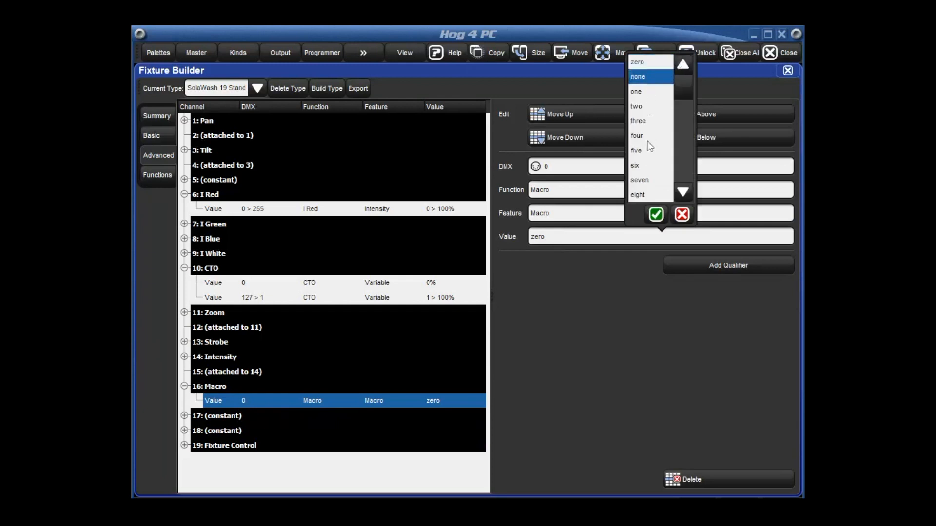
{"action": "left_click", "coordinate": [656, 214]}
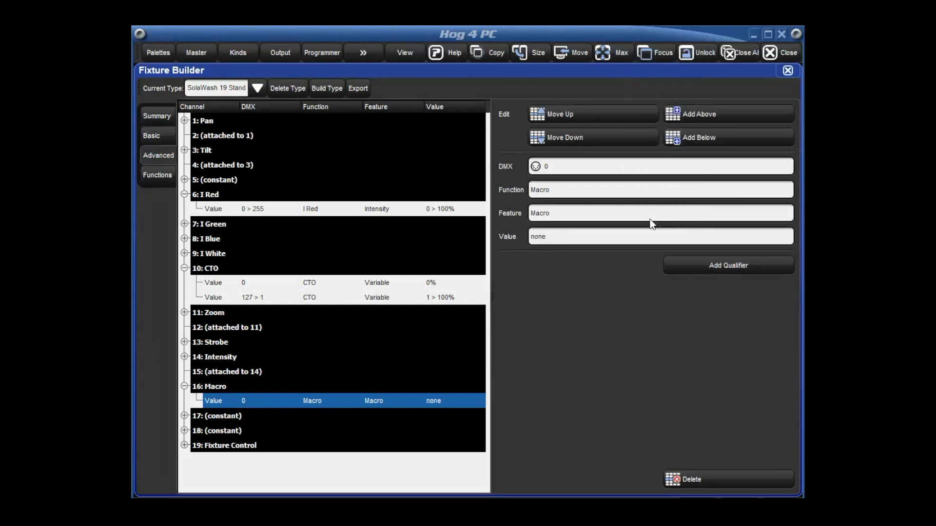
- Add a DMX 1 row to channel 16 using the Image > Image File function, found via the Uncommon search
{"action": "left_click", "coordinate": [689, 139]}
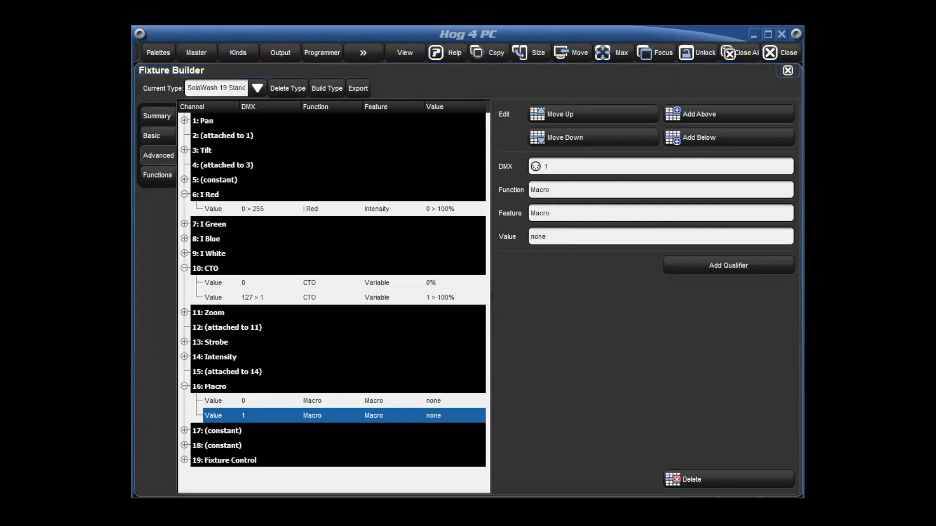
{"action": "left_click", "coordinate": [598, 168]}
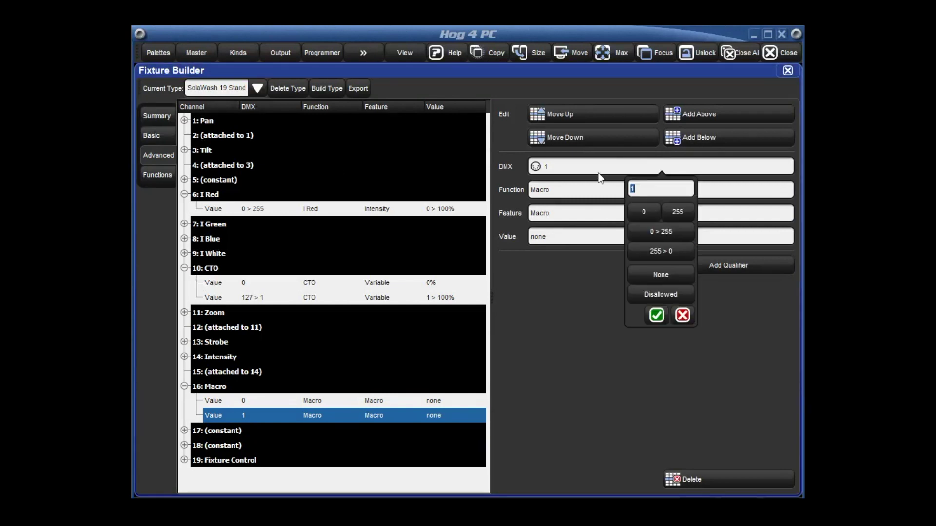
{"action": "left_click", "coordinate": [578, 192]}
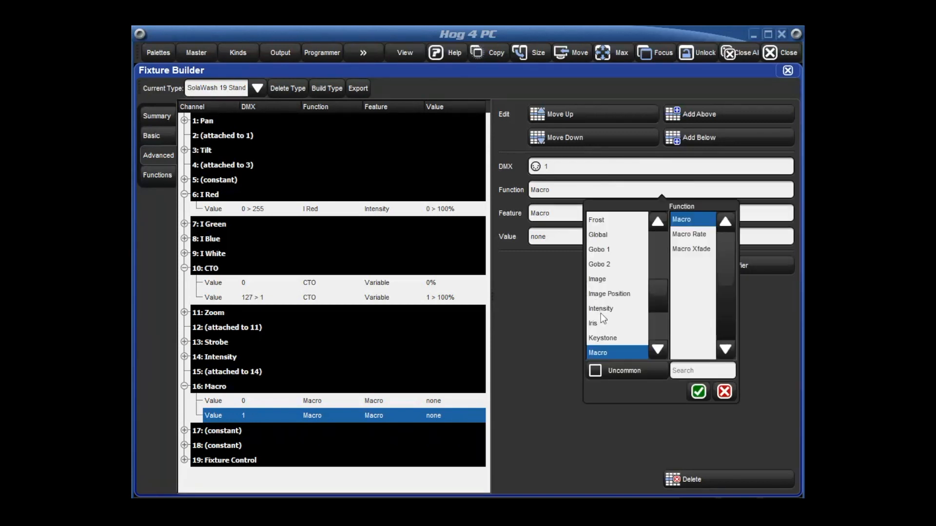
{"action": "left_click", "coordinate": [703, 370]}
{"action": "type", "text": "stat"}
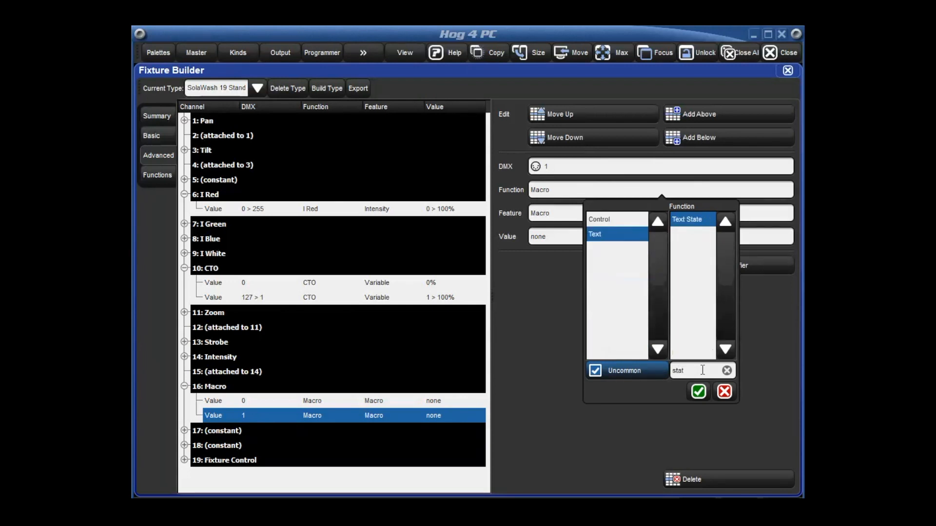
{"action": "key", "text": "BackSpace"}
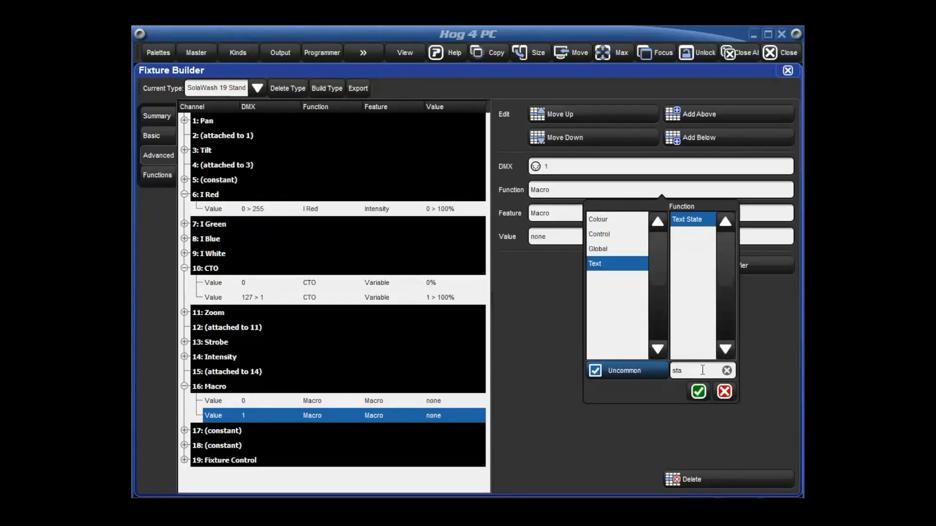
{"action": "key", "text": "BackSpace"}
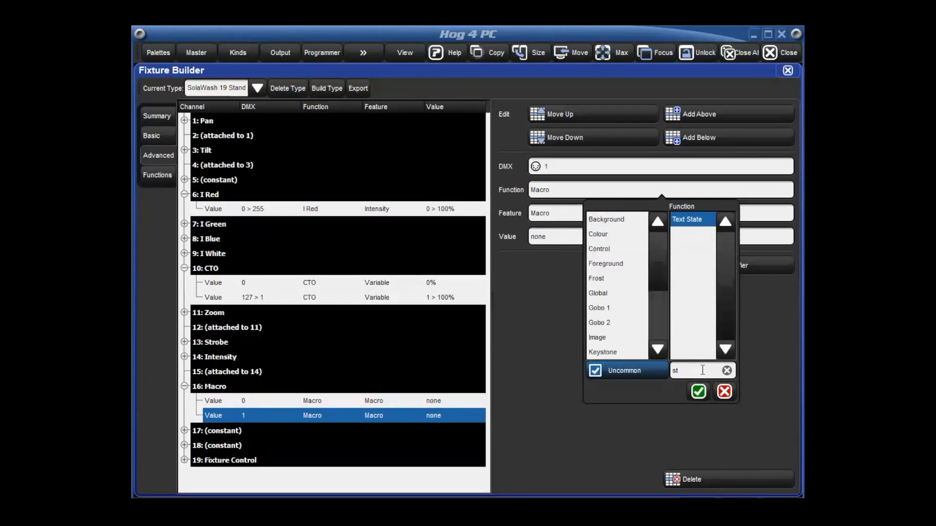
{"action": "type", "text": "atic"}
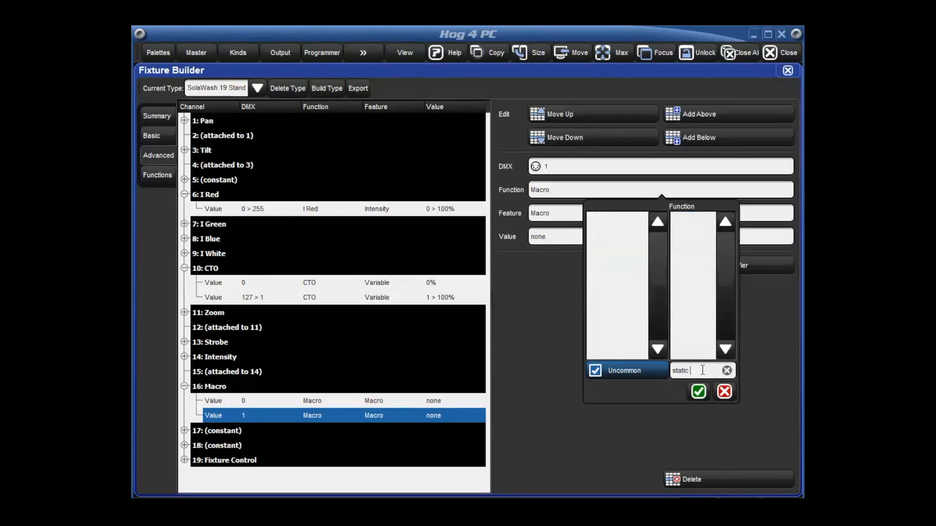
{"action": "key", "text": "BackSpace"}
{"action": "key", "text": "BackSpace"}
{"action": "key", "text": "BackSpace"}
{"action": "type", "text": "im"}
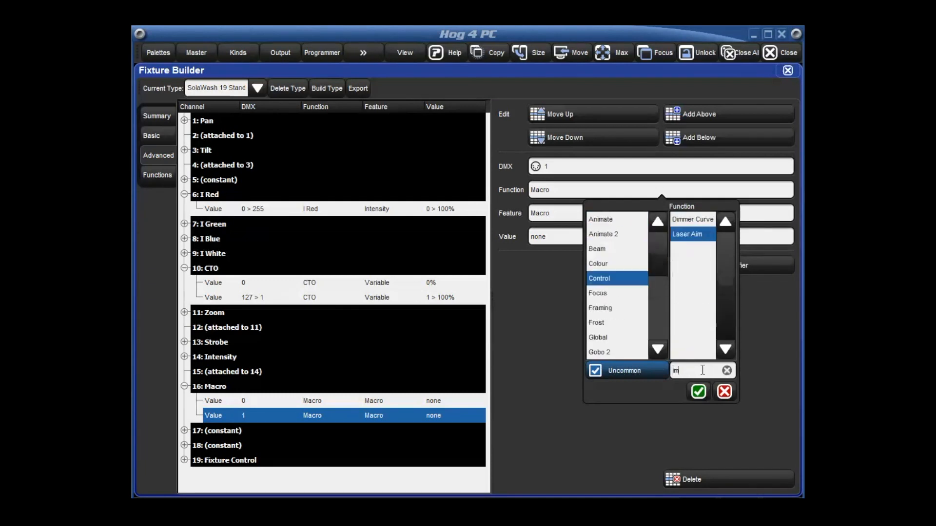
{"action": "type", "text": "age"}
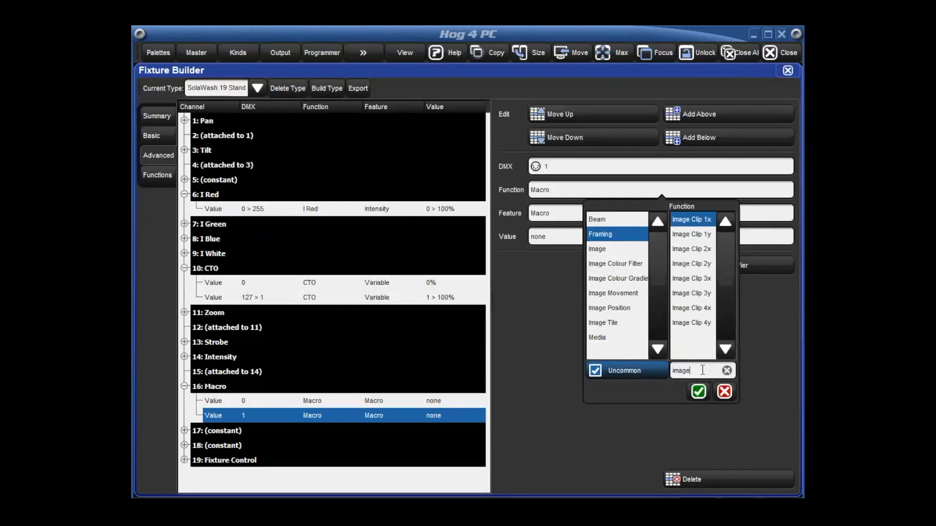
{"action": "left_click", "coordinate": [599, 249]}
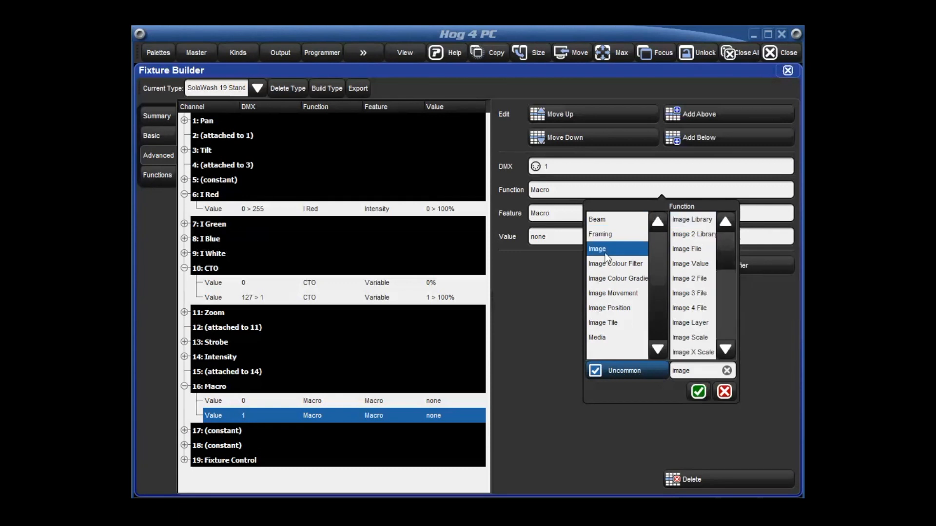
{"action": "left_click", "coordinate": [691, 248]}
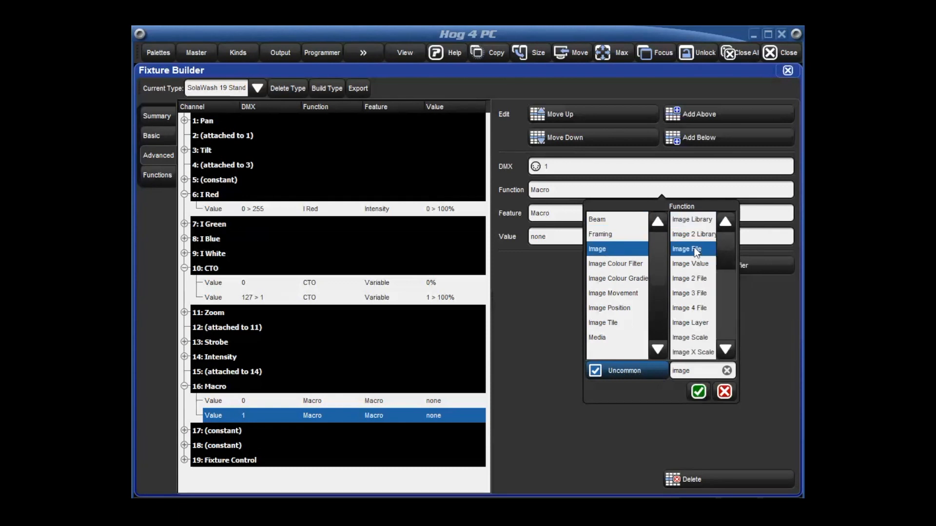
{"action": "left_click", "coordinate": [700, 395]}
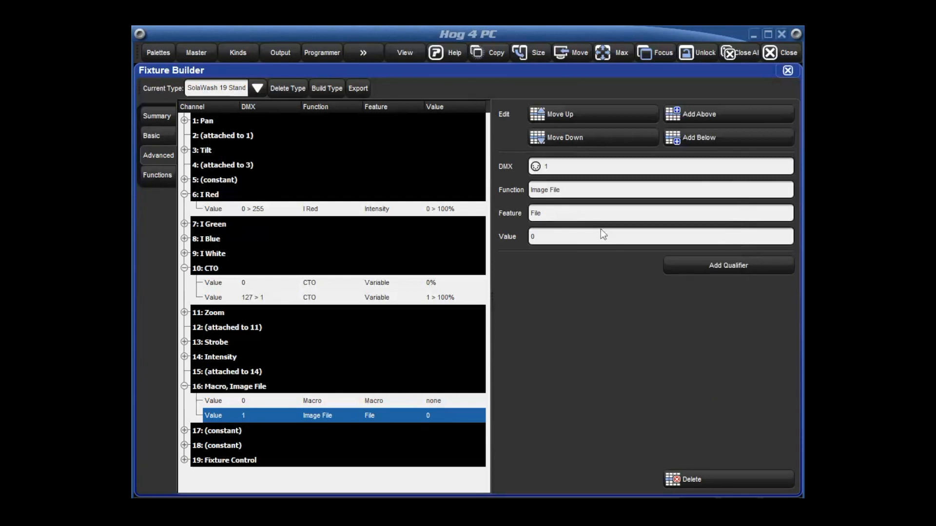
- Set the Image File row's DMX range to 1 > 102 and its file values to 1 > 102
{"action": "left_click", "coordinate": [577, 167]}
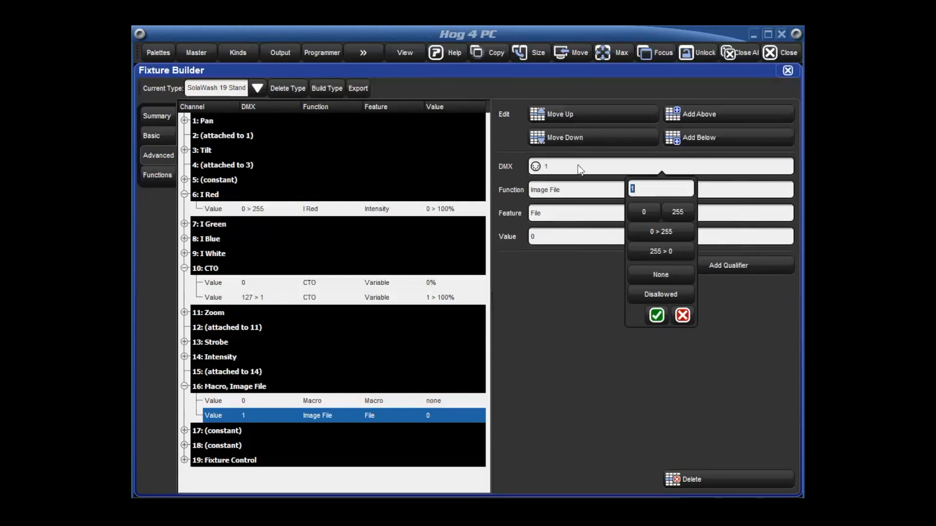
{"action": "type", "text": "102"}
{"action": "key", "text": "Return"}
{"action": "left_click", "coordinate": [534, 240]}
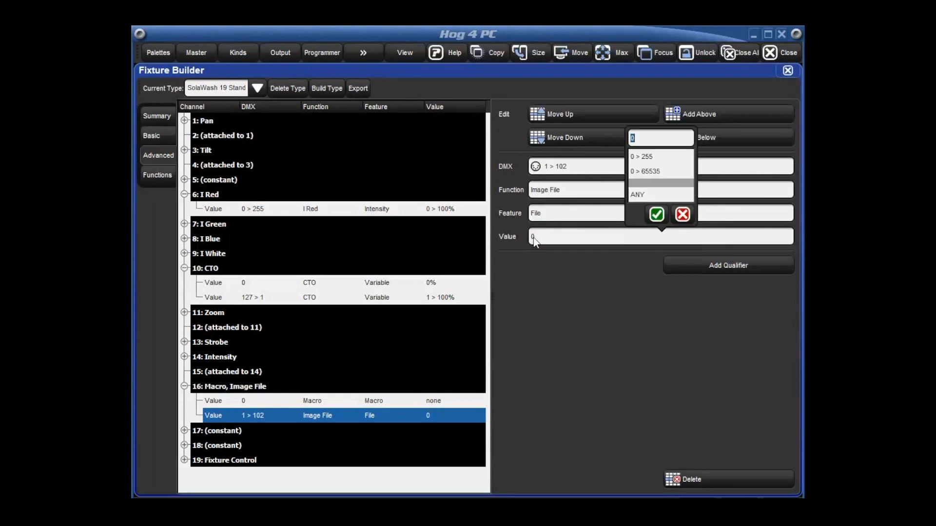
{"action": "type", "text": "1>102"}
{"action": "key", "text": "Return"}
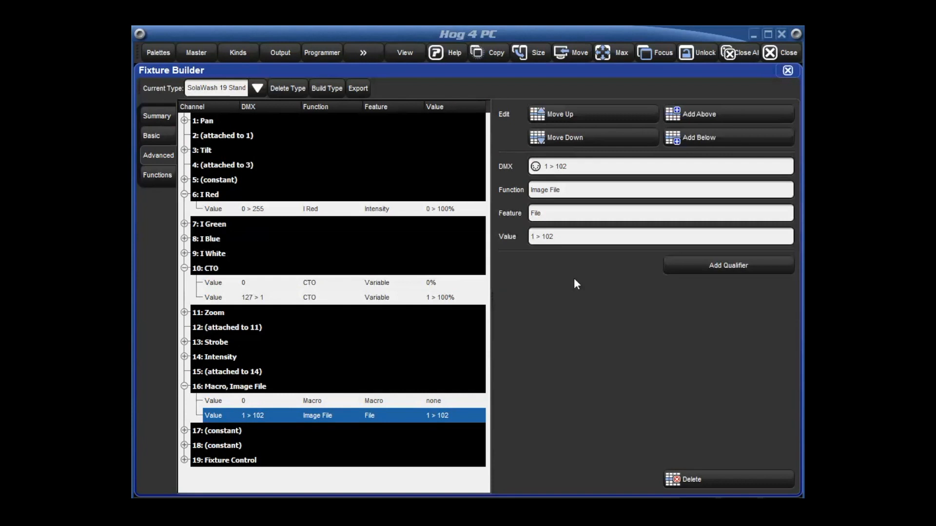
- Add a DMX 128 row to channel 16 with the Macro function and value one
{"action": "left_click", "coordinate": [695, 136]}
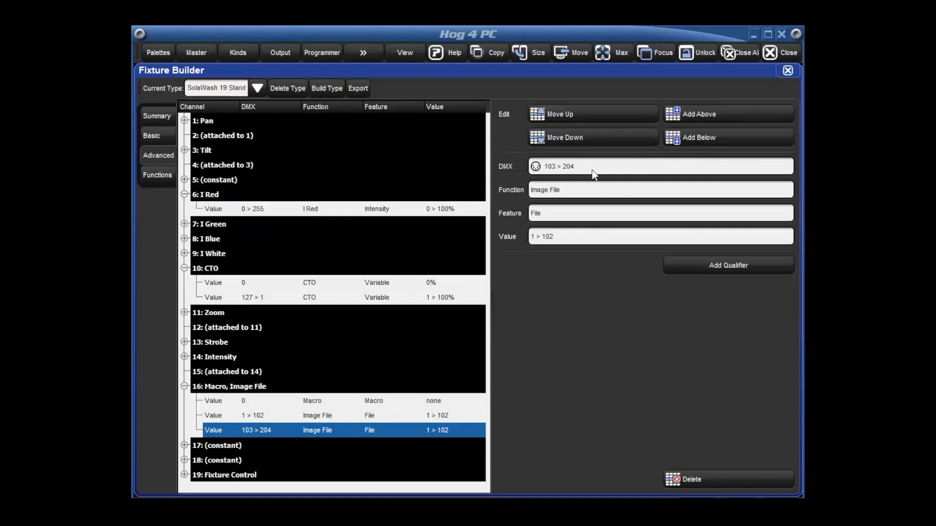
{"action": "left_click", "coordinate": [594, 173]}
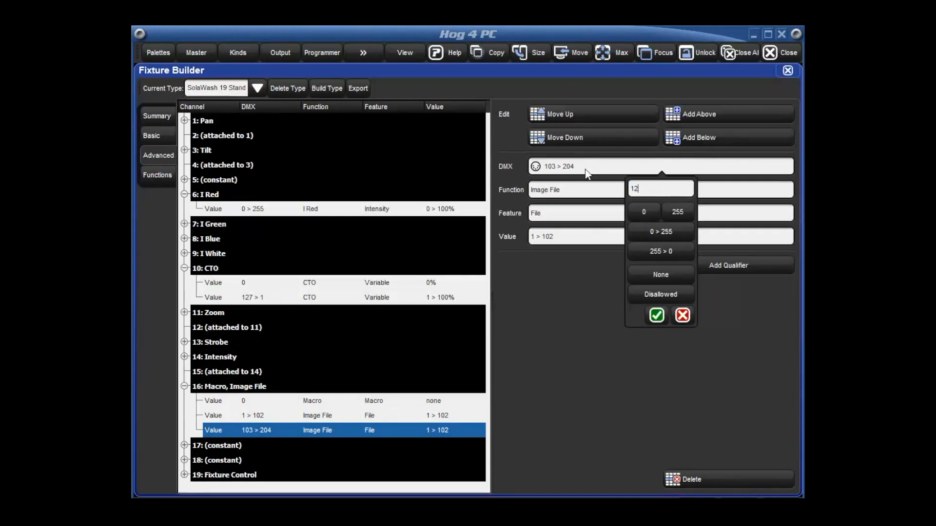
{"action": "type", "text": "128"}
{"action": "key", "text": "Return"}
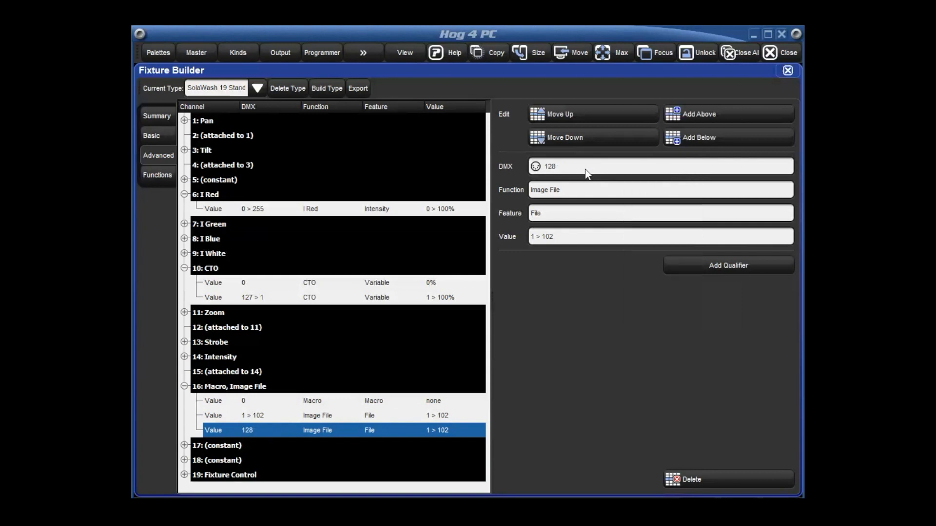
{"action": "left_click", "coordinate": [554, 190]}
{"action": "scroll", "coordinate": [649, 287], "scroll_direction": "down", "scroll_amount": 3}
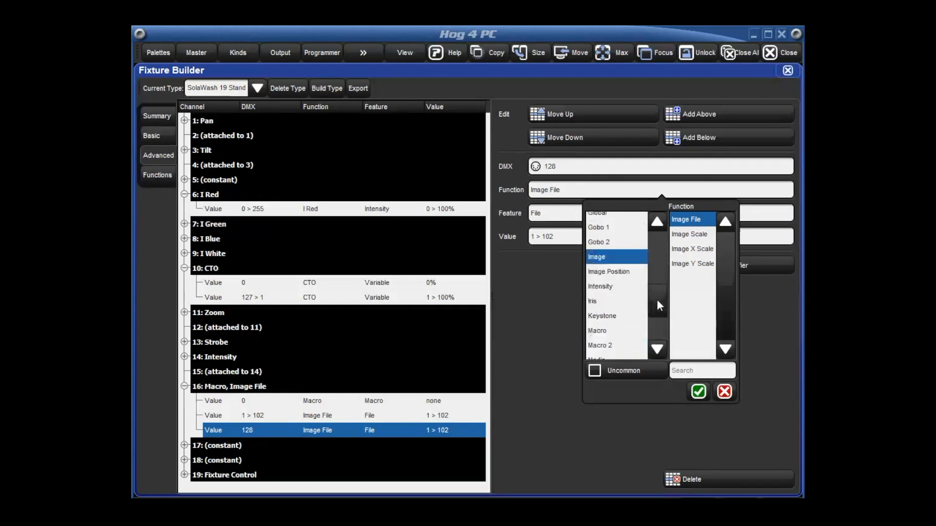
{"action": "left_click", "coordinate": [604, 333]}
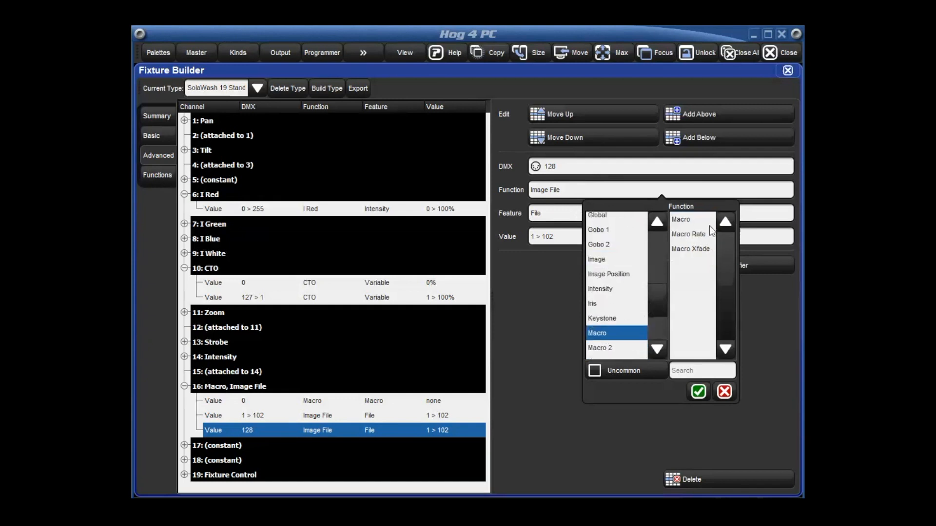
{"action": "left_click", "coordinate": [687, 220]}
{"action": "left_click", "coordinate": [700, 393]}
{"action": "left_click", "coordinate": [638, 236]}
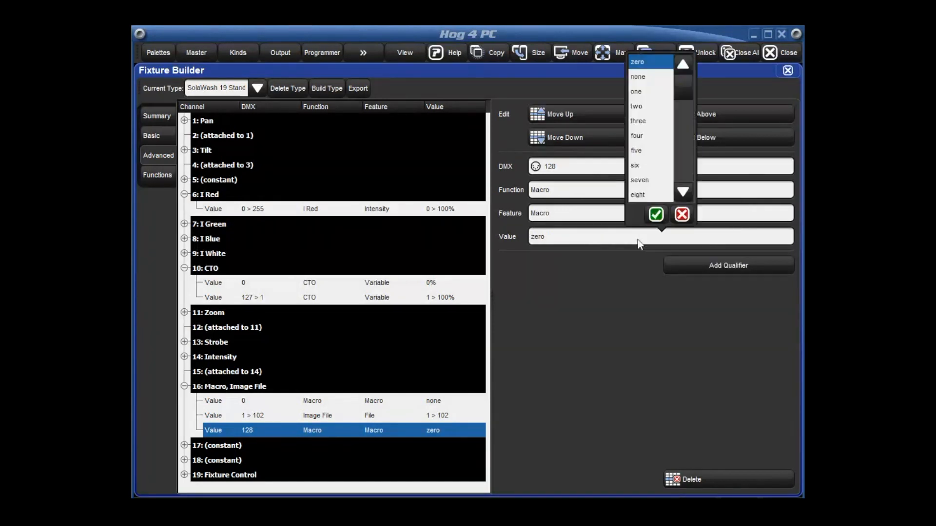
{"action": "left_click", "coordinate": [636, 92]}
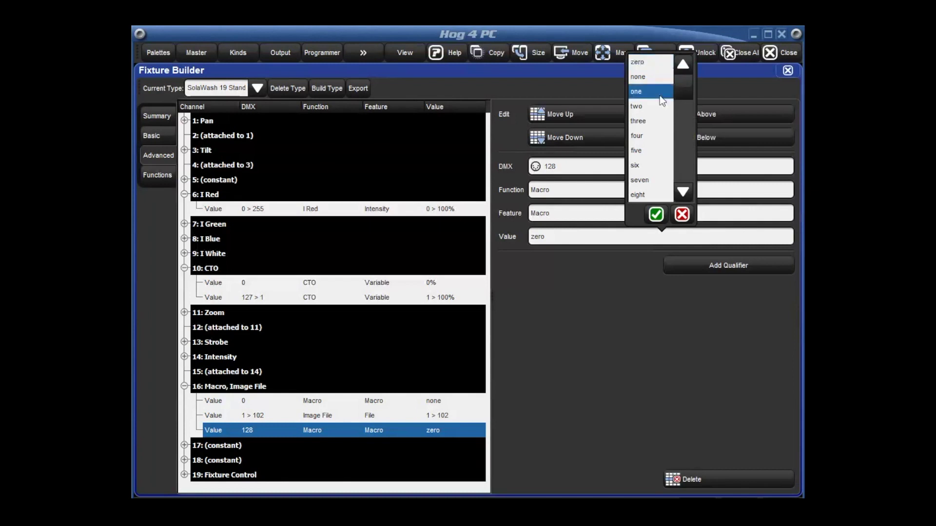
{"action": "left_click", "coordinate": [656, 214]}
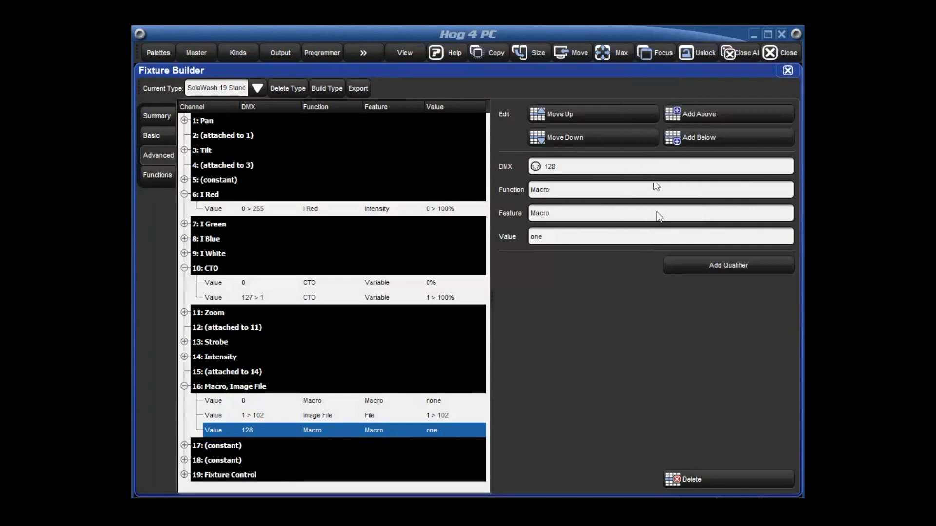
- Add a Macro row at DMX 132 set to two, then another row at DMX 136
{"action": "left_click", "coordinate": [741, 137]}
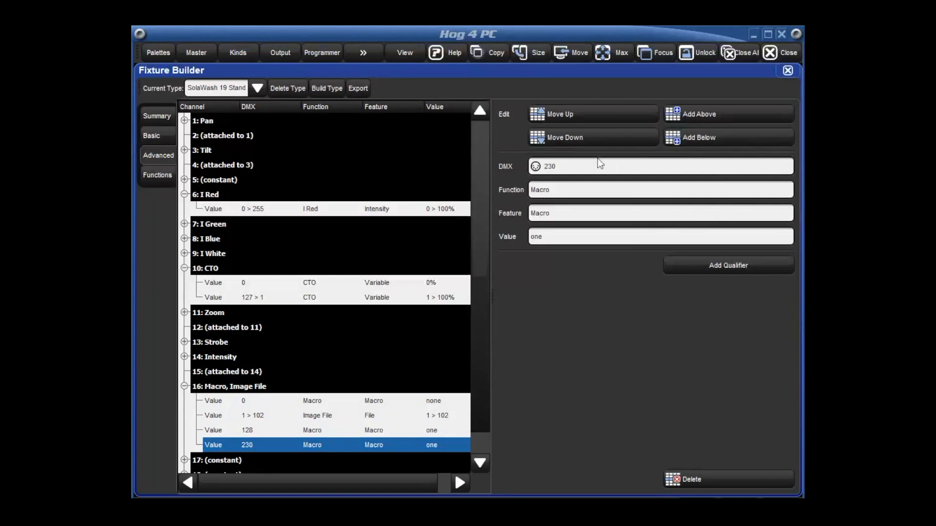
{"action": "left_click", "coordinate": [600, 164]}
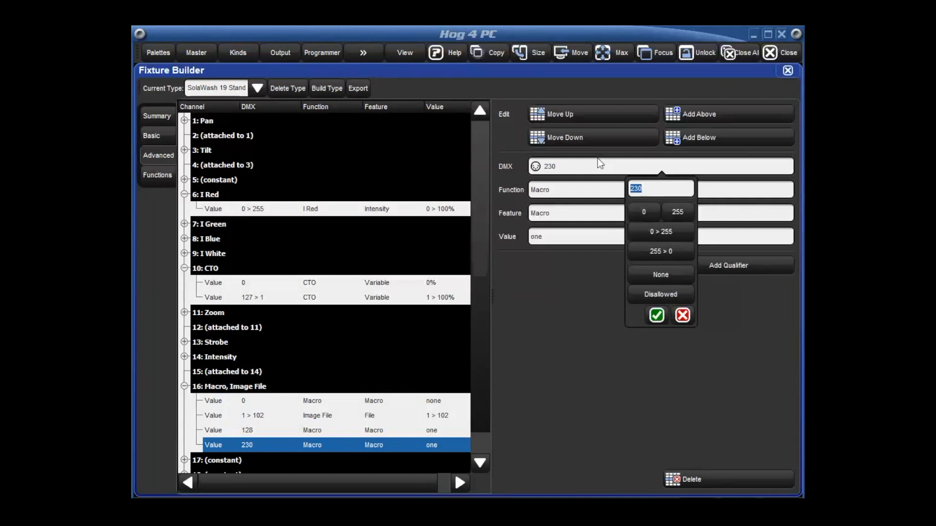
{"action": "type", "text": "132"}
{"action": "key", "text": "Return"}
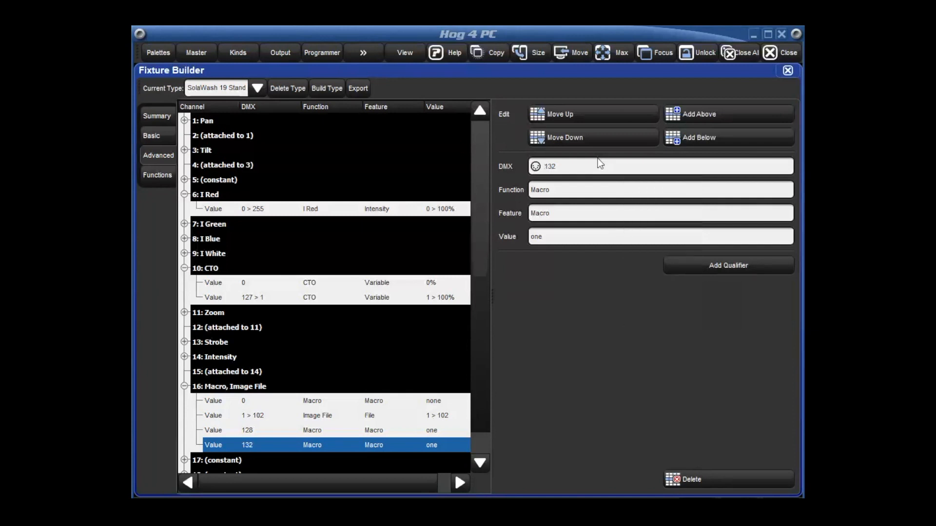
{"action": "left_click", "coordinate": [545, 236]}
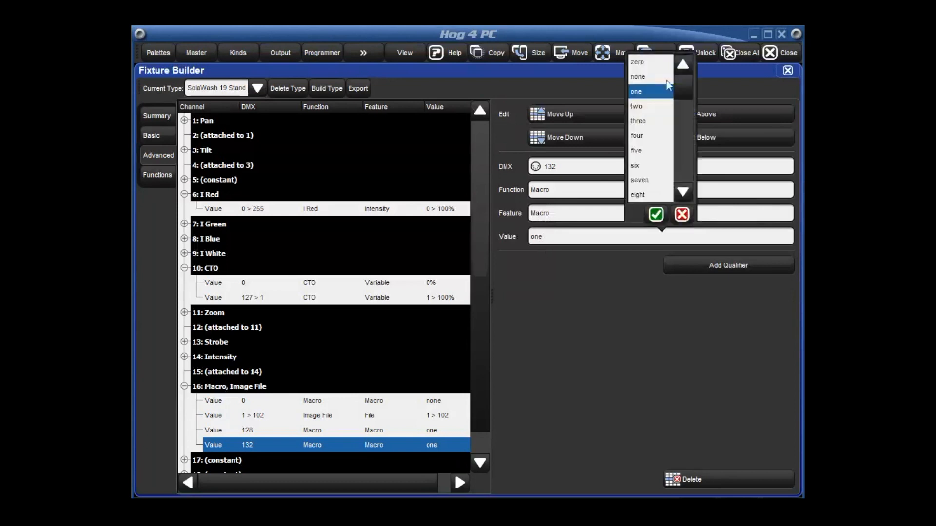
{"action": "left_click", "coordinate": [656, 214]}
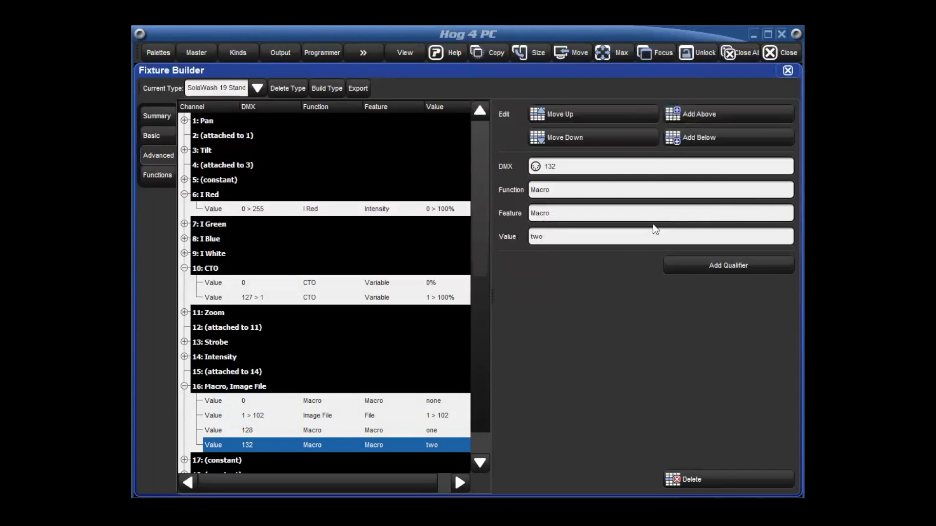
{"action": "left_click", "coordinate": [685, 137]}
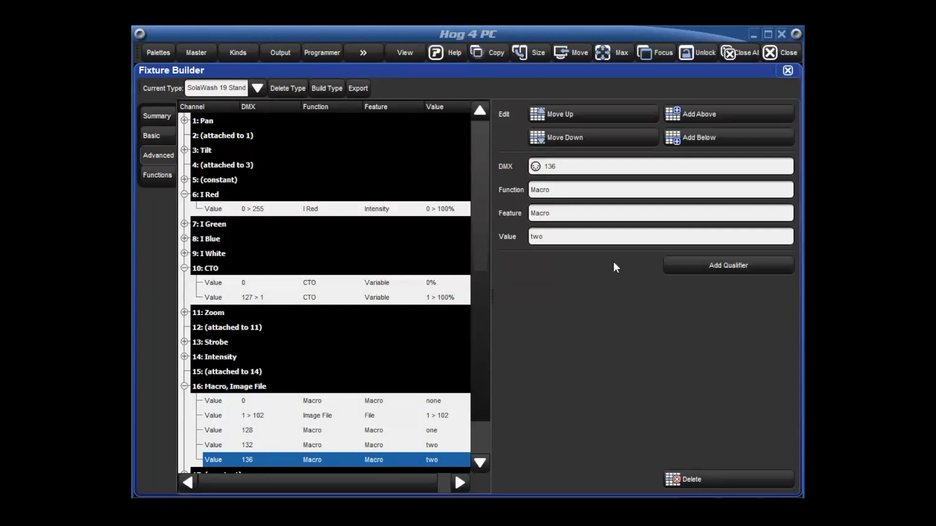
- Set the DMX 136 Macro row's value to three
{"action": "left_click", "coordinate": [597, 237]}
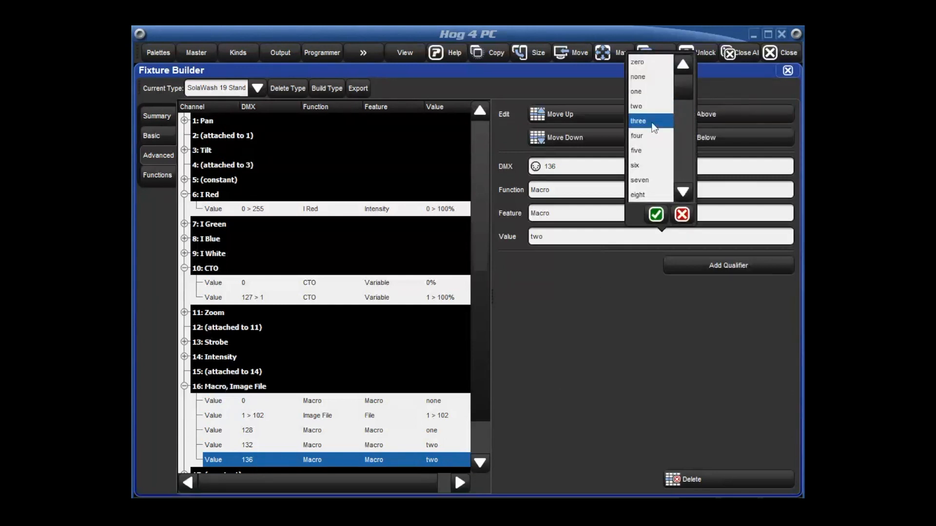
{"action": "left_click", "coordinate": [655, 214]}
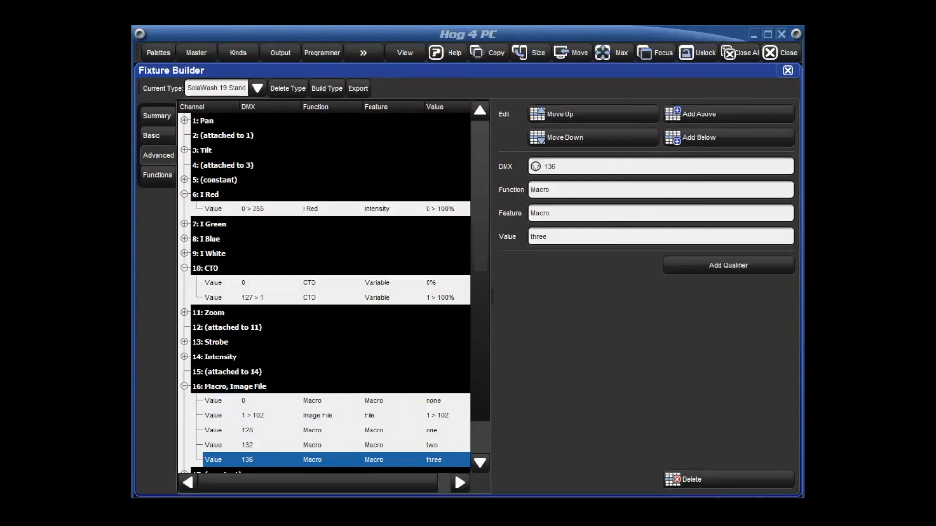
{"action": "scroll", "coordinate": [486, 283], "scroll_direction": "down", "scroll_amount": 1}
- Set channel 17's value function to Macro > Macro Rate
{"action": "left_click", "coordinate": [345, 444]}
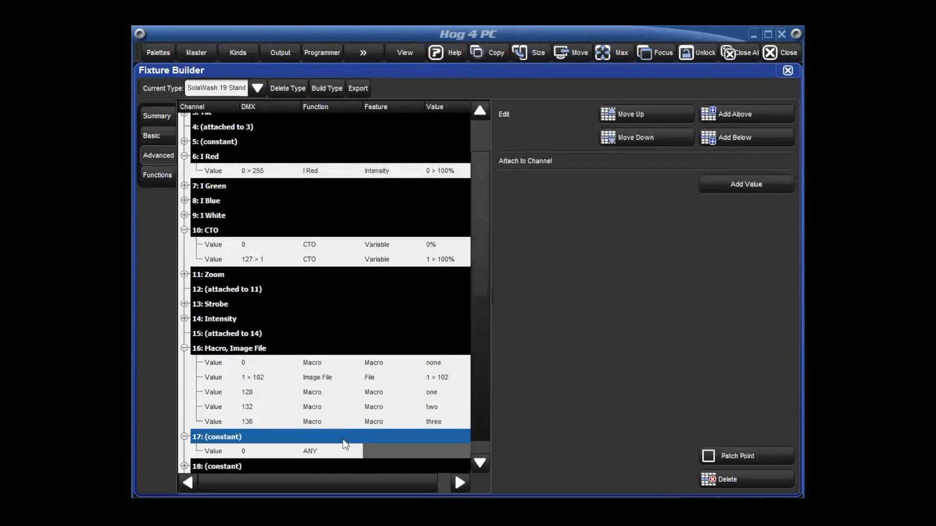
{"action": "left_click", "coordinate": [218, 453]}
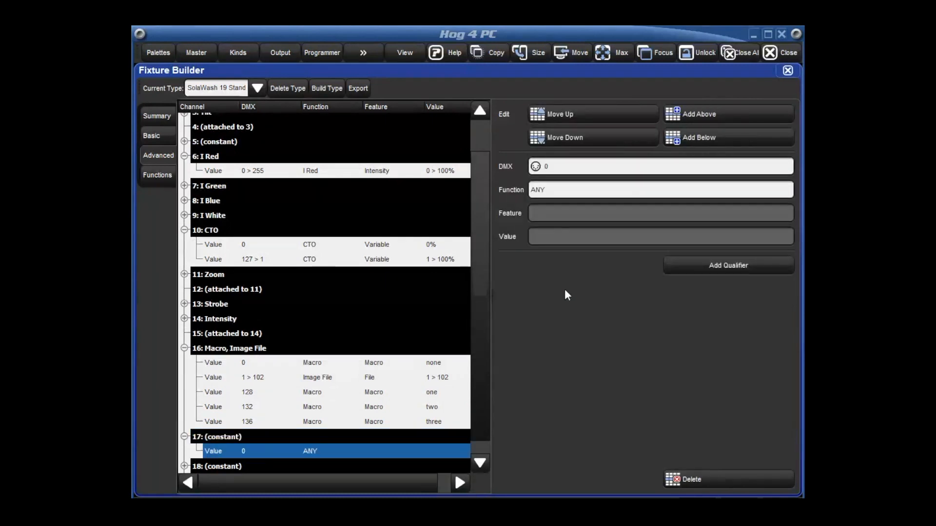
{"action": "left_click", "coordinate": [565, 191]}
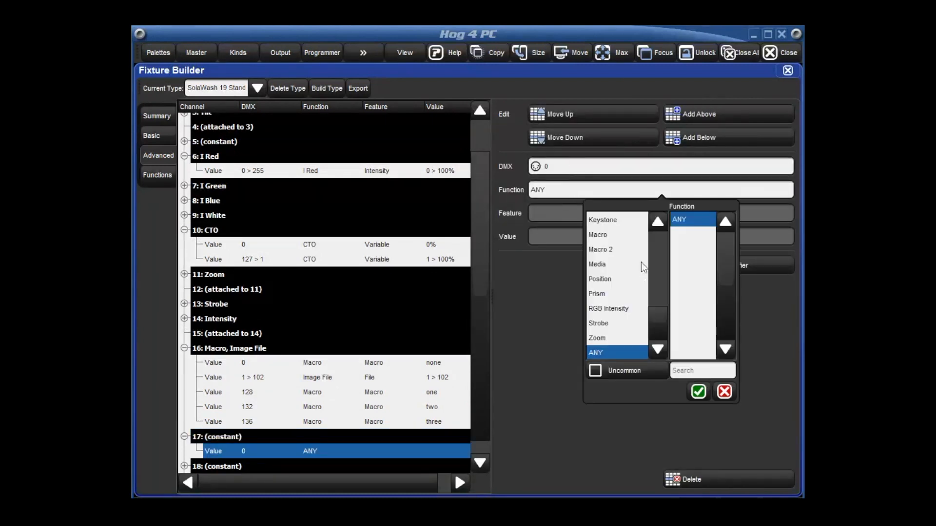
{"action": "left_click", "coordinate": [604, 219]}
{"action": "left_click", "coordinate": [689, 234]}
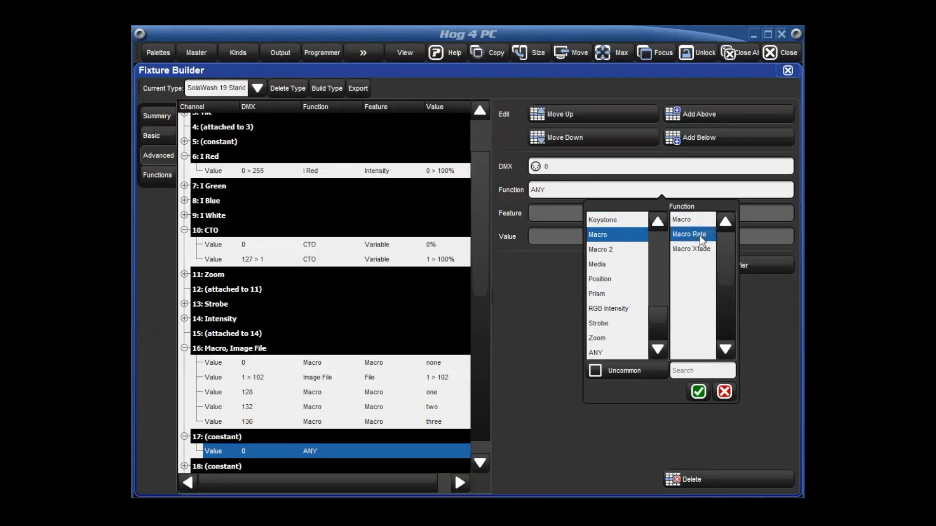
{"action": "left_click", "coordinate": [698, 392]}
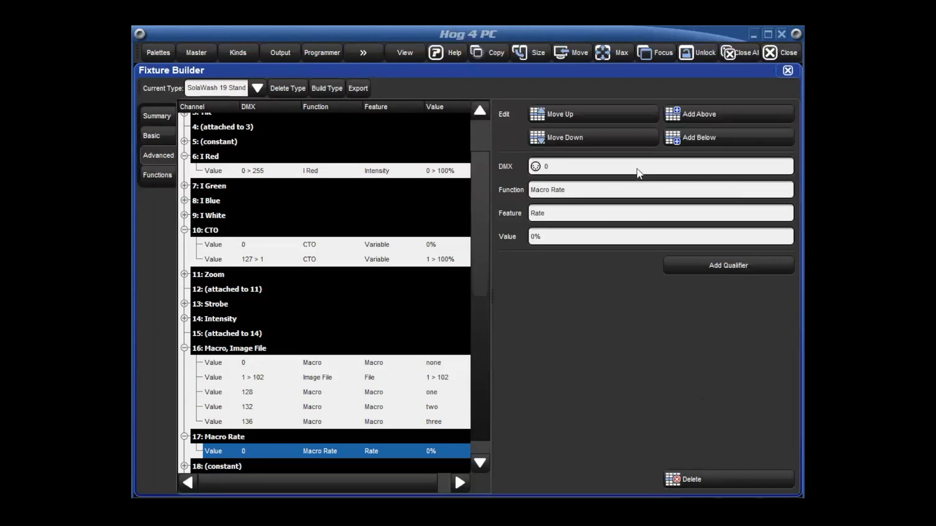
- Give the Macro Rate row a DMX level of 1 and a rate value of 0%
{"action": "left_click", "coordinate": [587, 166]}
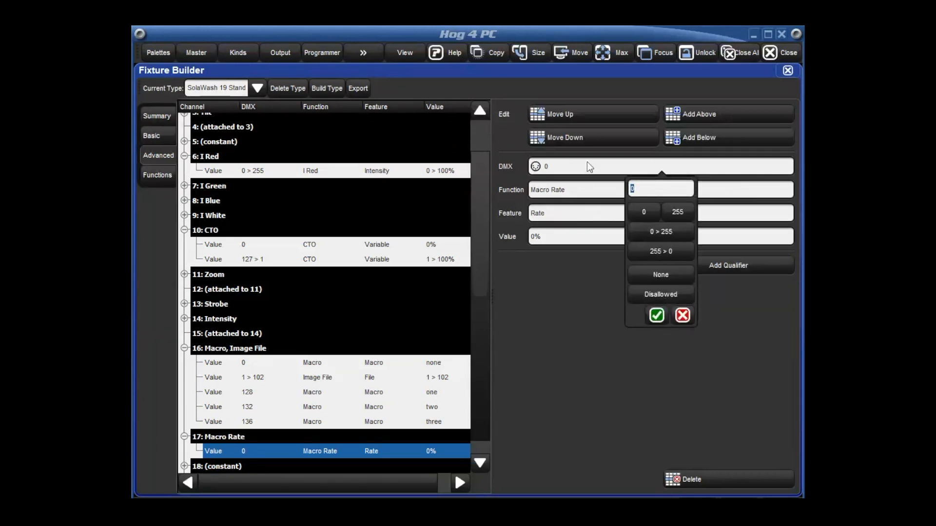
{"action": "type", "text": "1"}
{"action": "key", "text": "Return"}
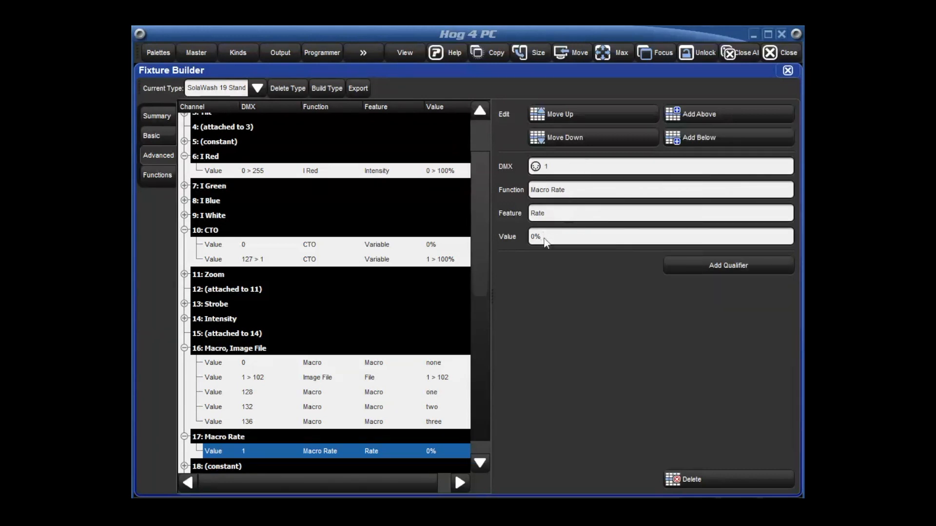
{"action": "left_click", "coordinate": [545, 236]}
{"action": "key", "text": "Return"}
{"action": "left_click", "coordinate": [545, 237]}
{"action": "type", "text": "0"}
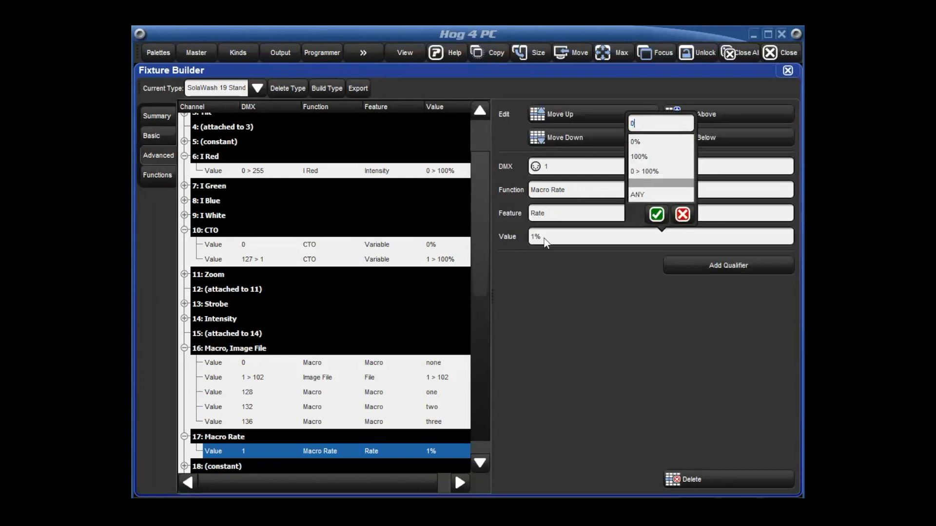
{"action": "key", "text": "Return"}
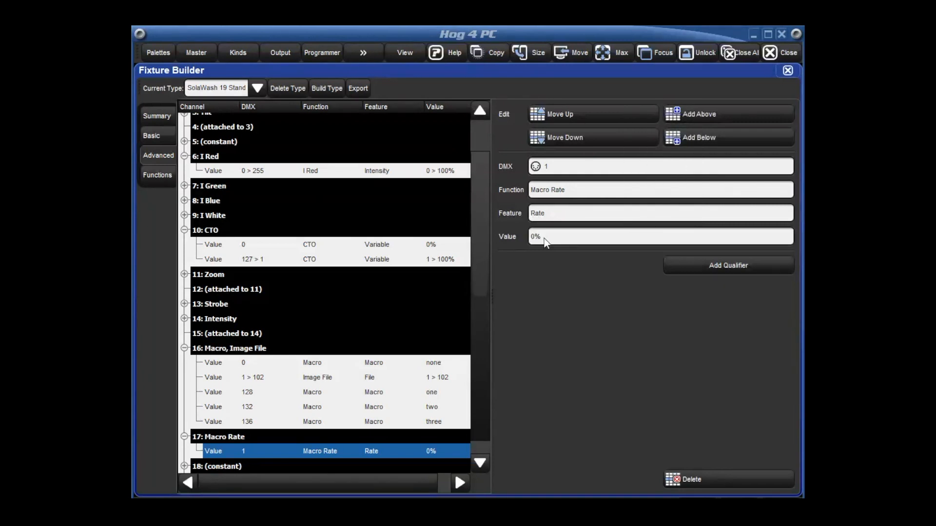
{"action": "scroll", "coordinate": [478, 300], "scroll_direction": "down", "scroll_amount": 1}
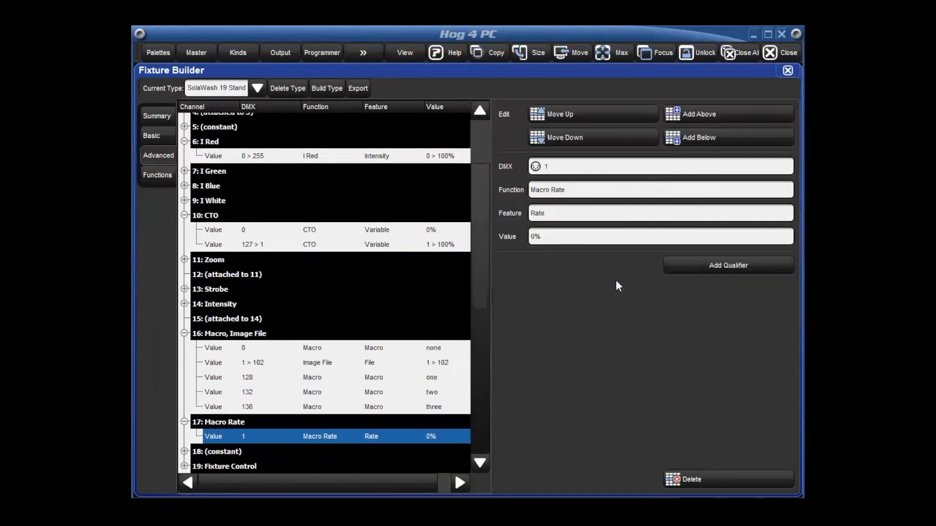
- Add a Macro Rate entry on channel 17 with DMX 2 > 127 at rate 1 > 49%
{"action": "left_click", "coordinate": [706, 138]}
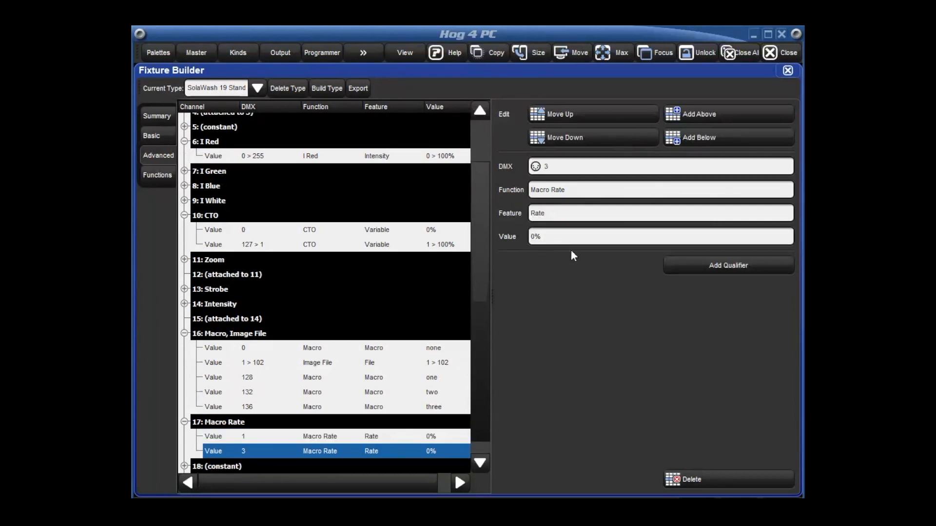
{"action": "left_click", "coordinate": [572, 170]}
{"action": "type", "text": "2>127"}
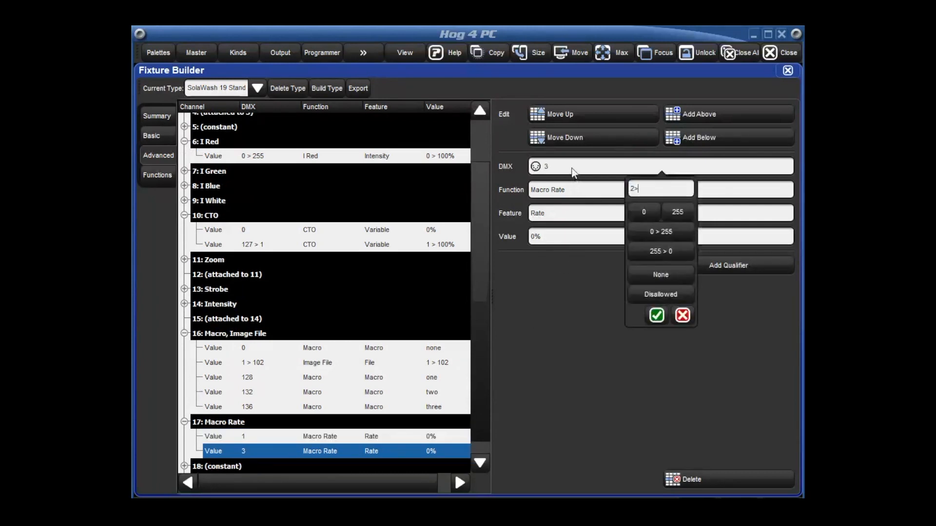
{"action": "key", "text": "Return"}
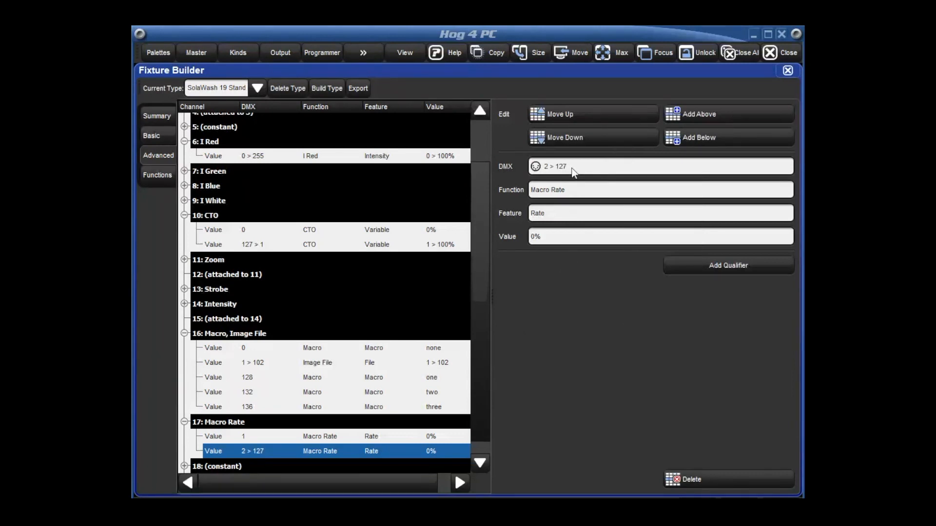
{"action": "left_click", "coordinate": [552, 239]}
{"action": "type", "text": "1>49"}
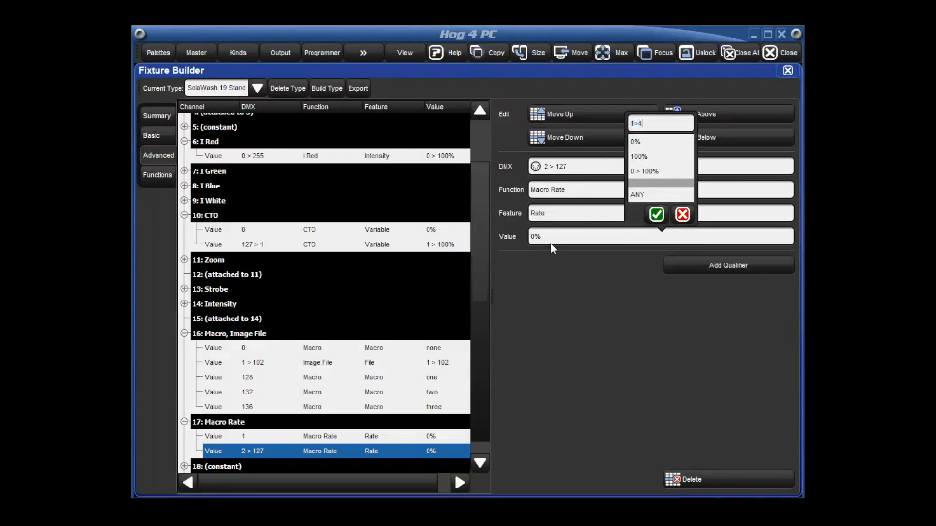
{"action": "key", "text": "Return"}
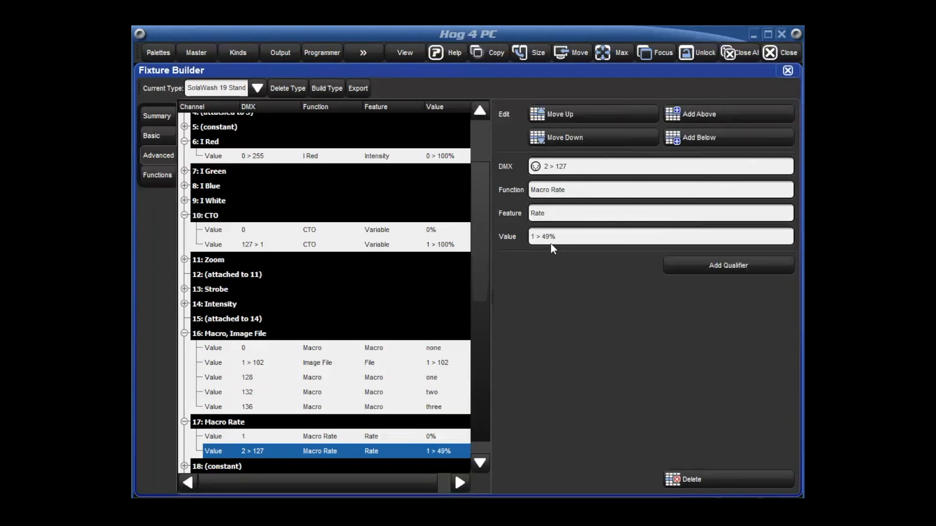
{"action": "scroll", "coordinate": [483, 352], "scroll_direction": "down", "scroll_amount": 1}
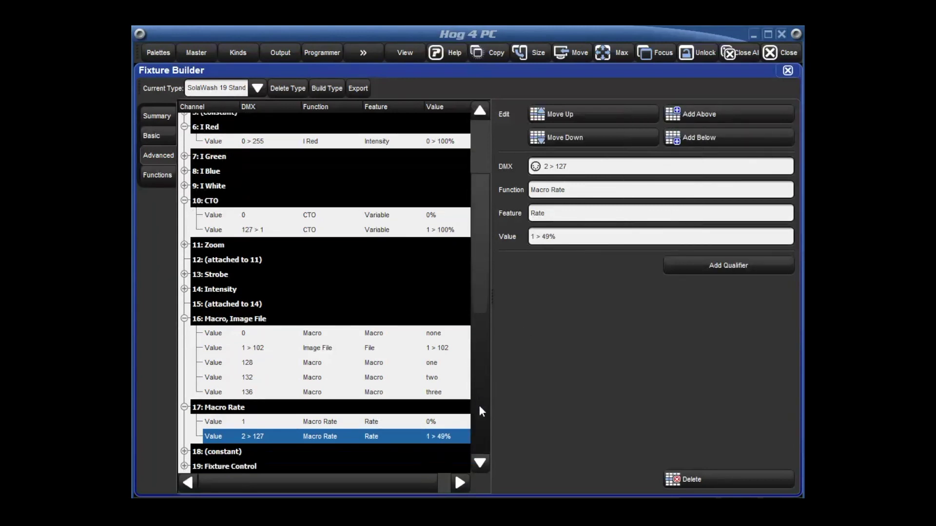
- Add a Macro Rate entry with DMX 128 at a rate of 50%
{"action": "left_click", "coordinate": [697, 141]}
{"action": "left_click", "coordinate": [568, 238]}
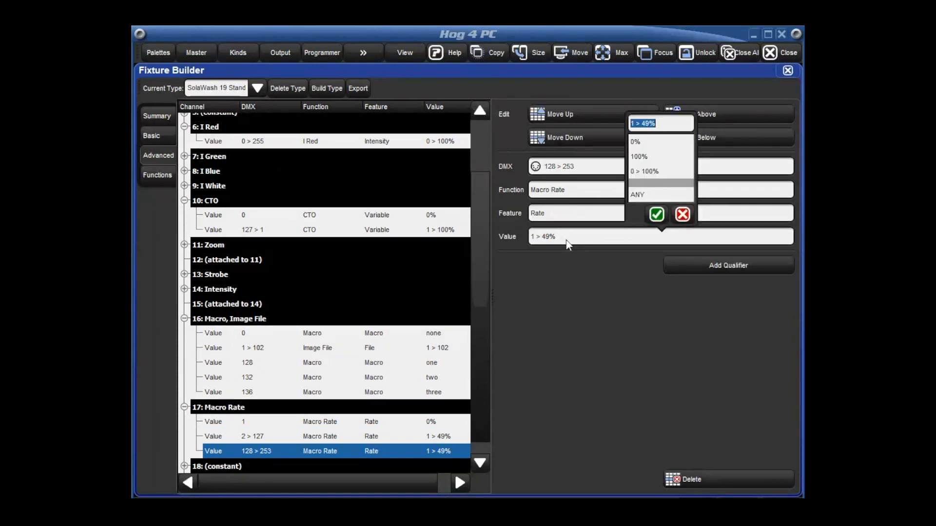
{"action": "type", "text": "50"}
{"action": "key", "text": "Return"}
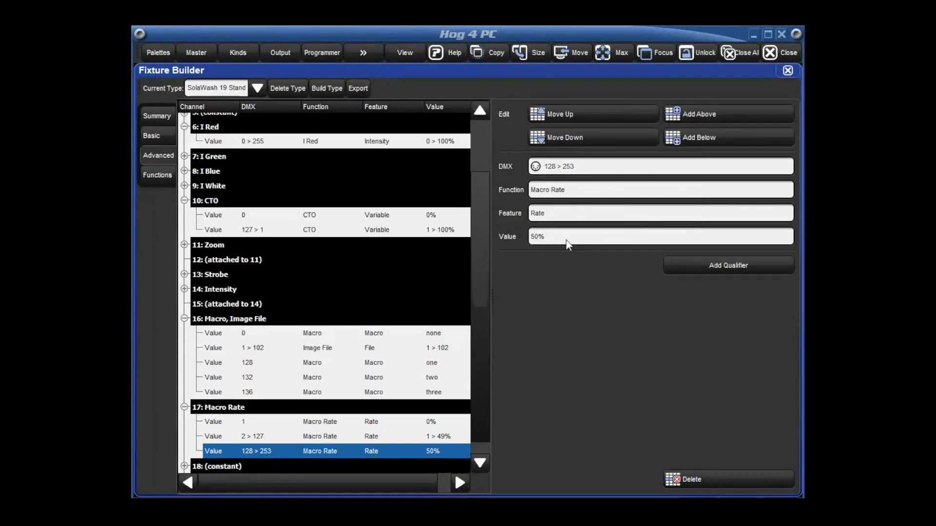
{"action": "left_click", "coordinate": [577, 167]}
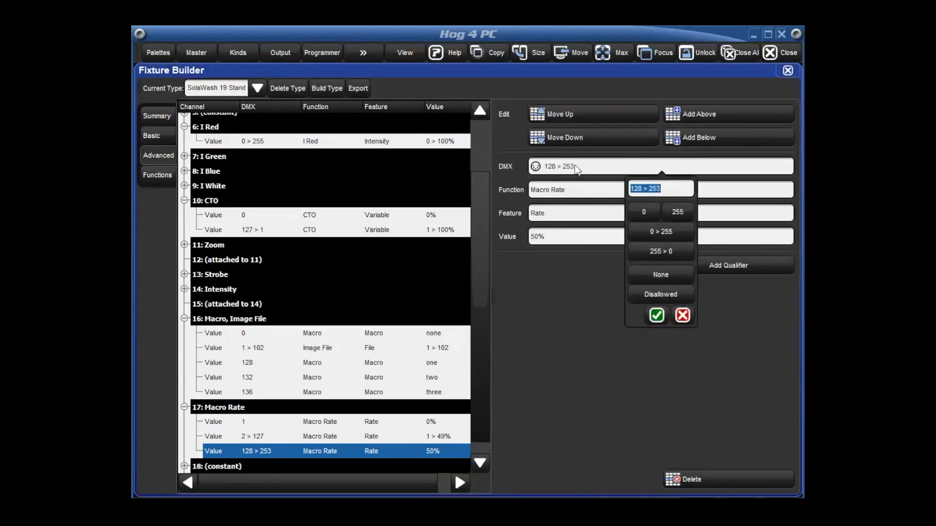
{"action": "type", "text": "128"}
{"action": "key", "text": "Return"}
- Add a Macro Rate row with DMX range 129 > 255 at value 51 > 100%
{"action": "left_click", "coordinate": [689, 138]}
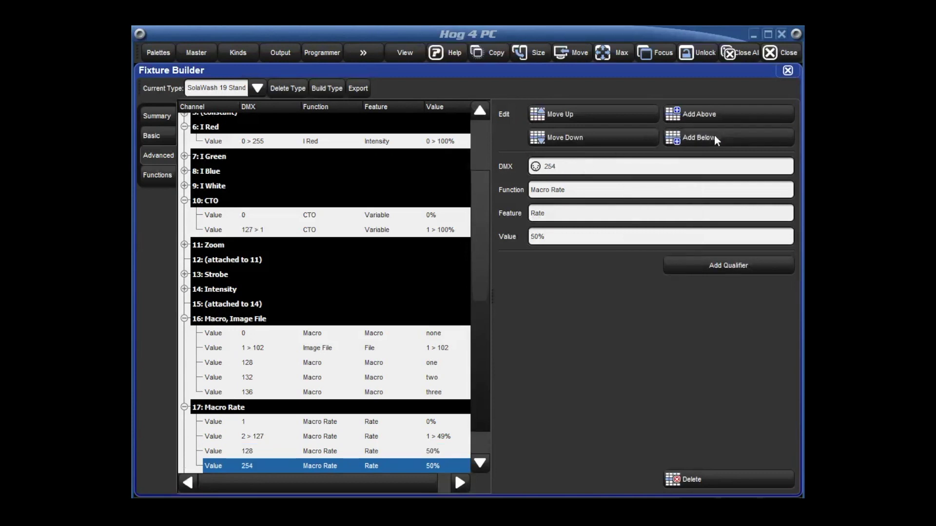
{"action": "left_click", "coordinate": [627, 167]}
{"action": "type", "text": "129 > "}
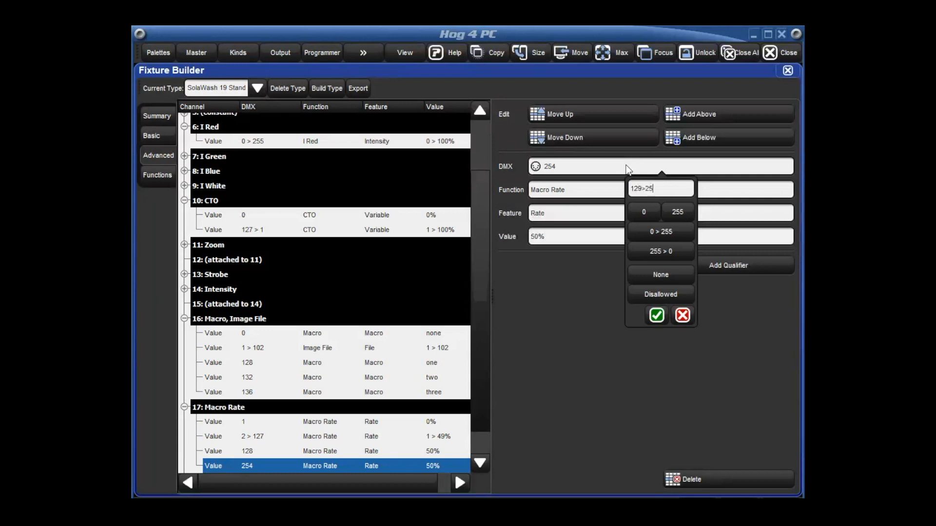
{"action": "type", "text": "255"}
{"action": "key", "text": "Return"}
{"action": "left_click", "coordinate": [571, 236]}
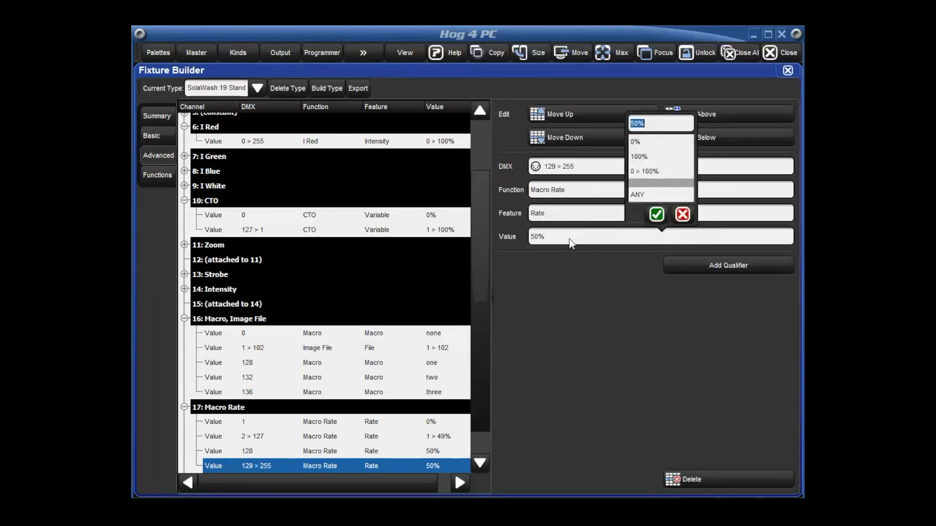
{"action": "type", "text": "51>100%"}
{"action": "key", "text": "Return"}
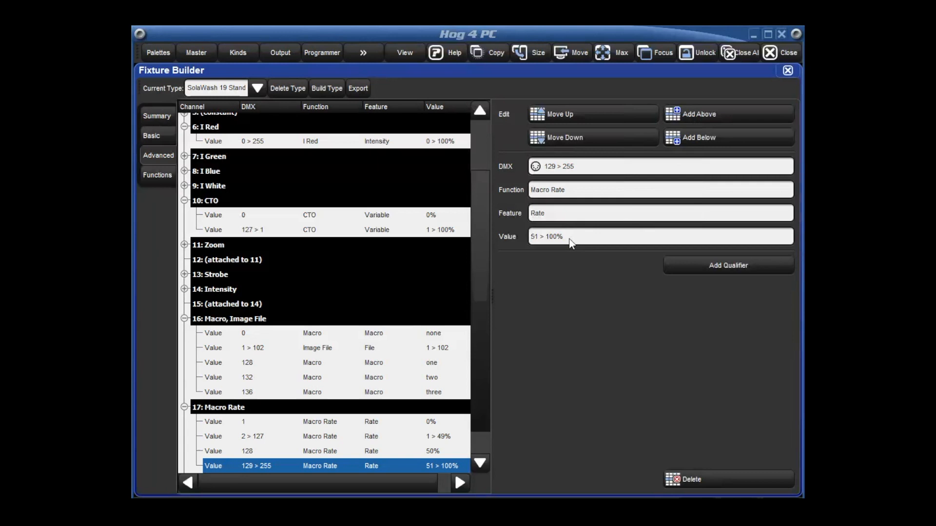
{"action": "left_click", "coordinate": [571, 241]}
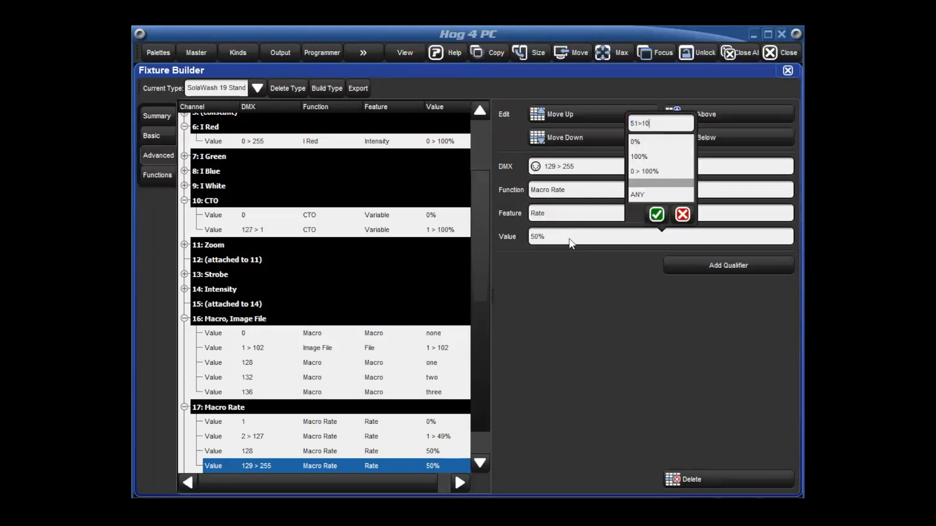
{"action": "key", "text": "Return"}
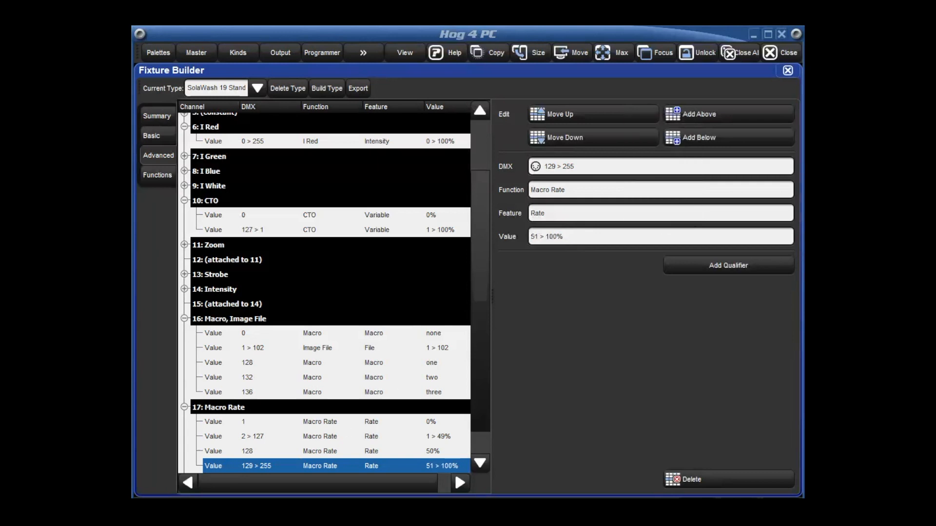
- Build the fixture type and acknowledge the completed message
{"action": "left_click", "coordinate": [327, 87]}
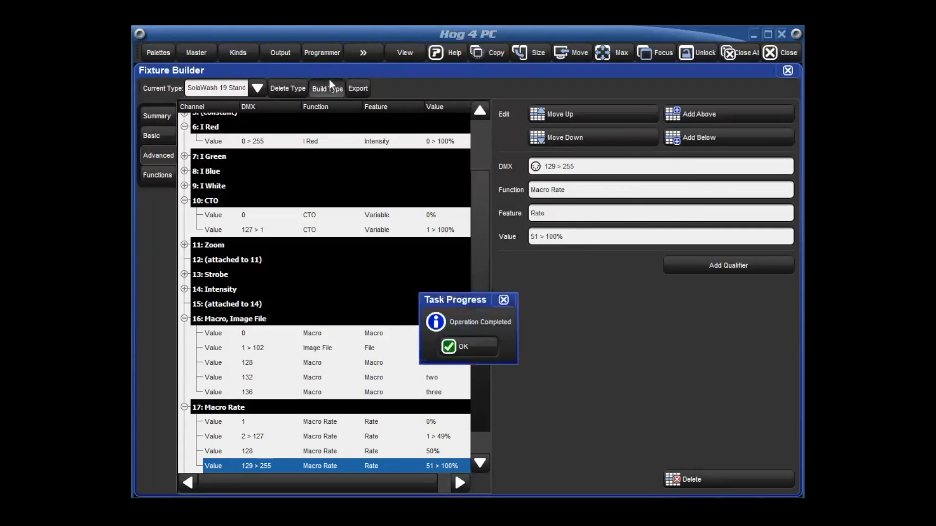
{"action": "left_click", "coordinate": [488, 349]}
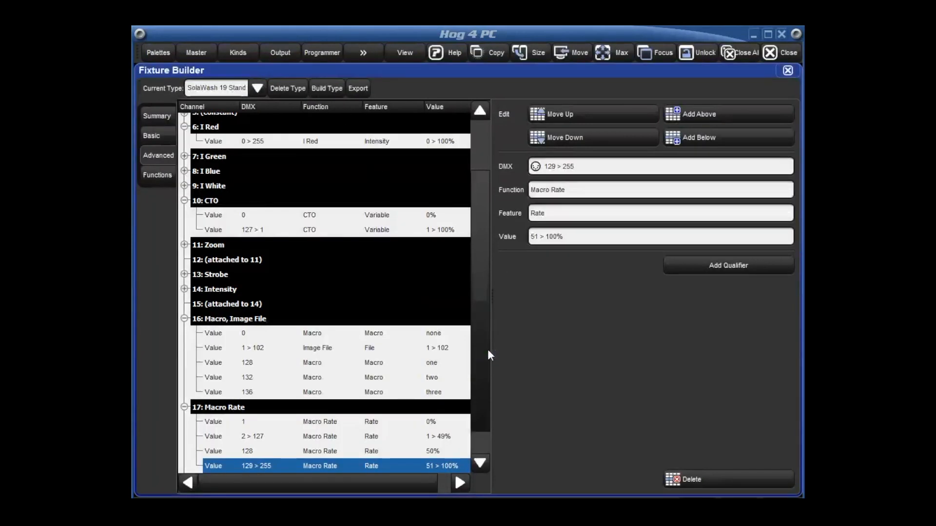
{"action": "left_click", "coordinate": [157, 175]}
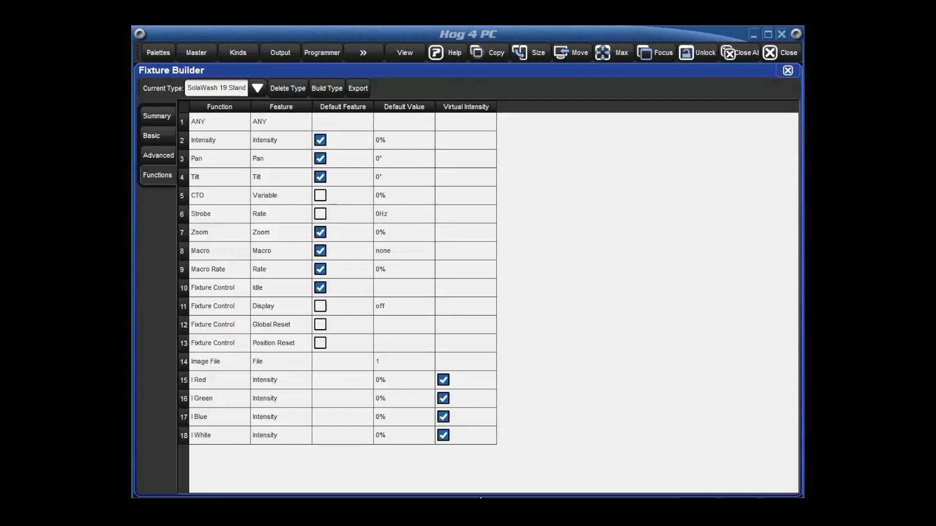
- Turn off virtual intensity for the I Red, I Green, I Blue and I White functions
{"action": "left_click", "coordinate": [444, 380]}
{"action": "left_click", "coordinate": [443, 399]}
{"action": "left_click", "coordinate": [443, 417]}
{"action": "left_click", "coordinate": [443, 435]}
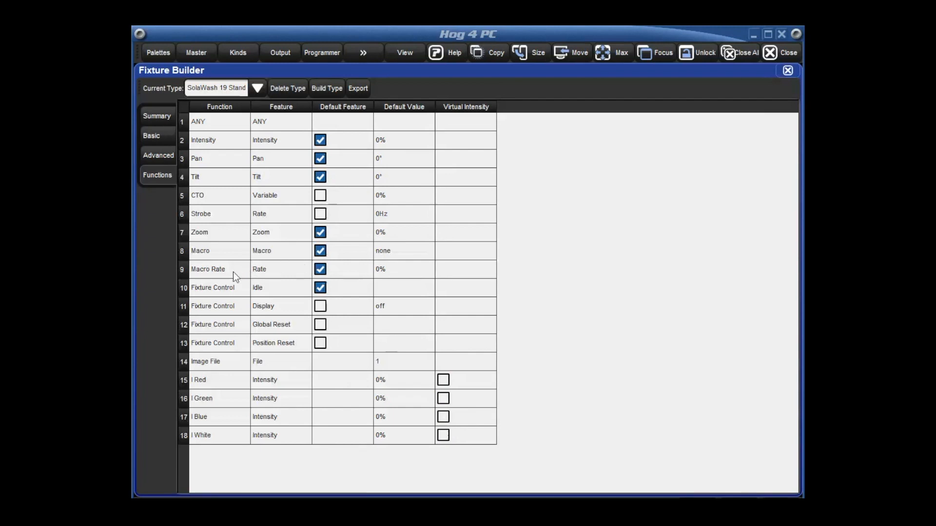
- Set the Macro Rate default value to 50% and return to the summary details
{"action": "left_click", "coordinate": [400, 271]}
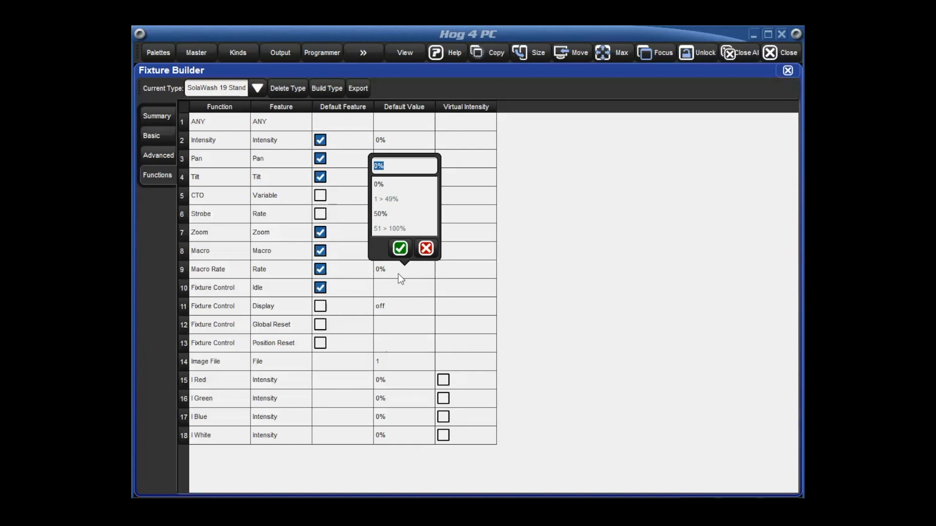
{"action": "left_click", "coordinate": [381, 214]}
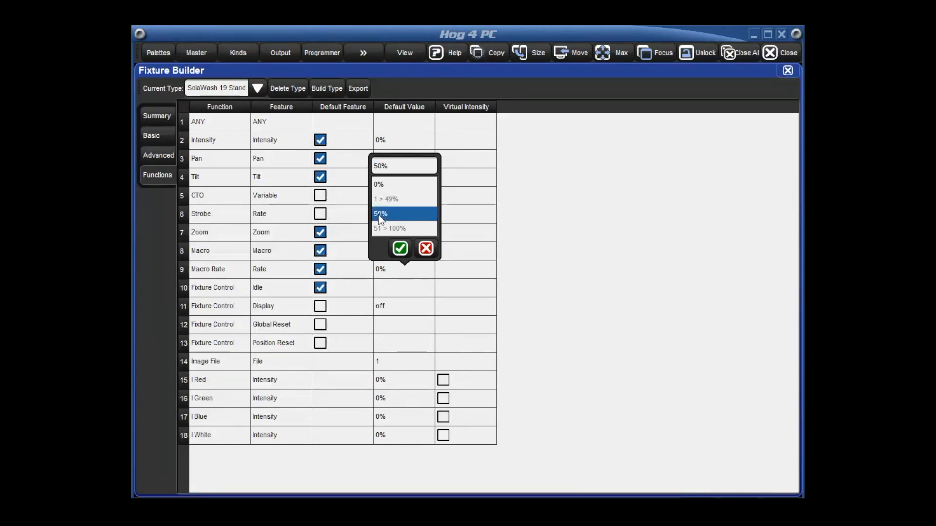
{"action": "left_click", "coordinate": [400, 249]}
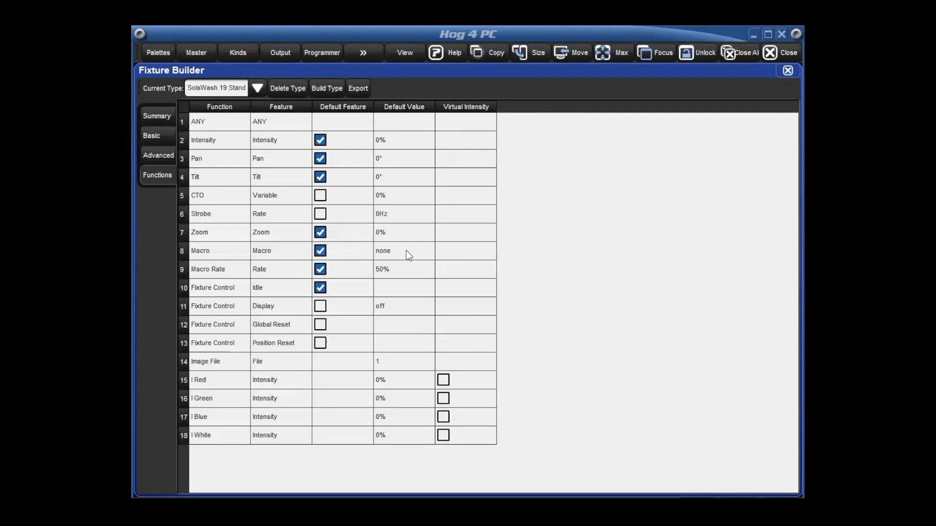
{"action": "left_click", "coordinate": [157, 116]}
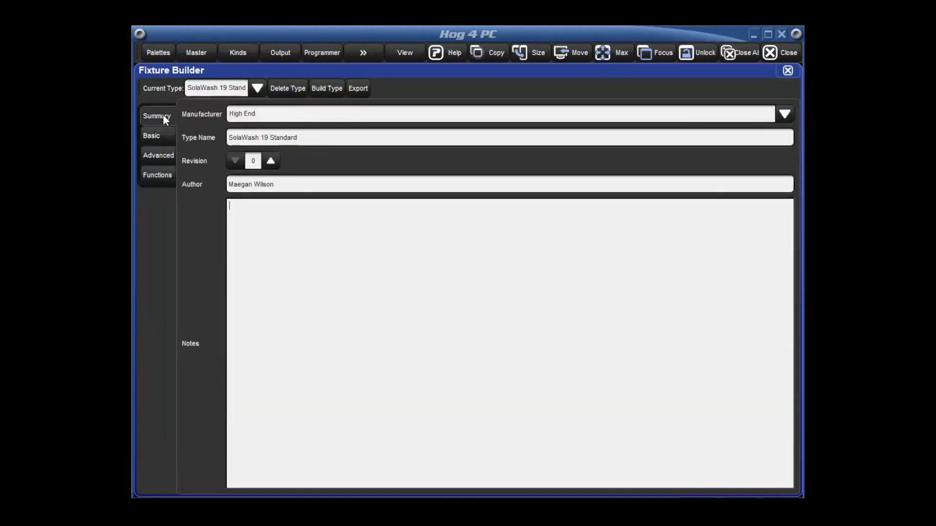
- Bump the revision to 1, build the fixture type and leave Fixture Builder
{"action": "left_click", "coordinate": [271, 161]}
{"action": "left_click", "coordinate": [327, 89]}
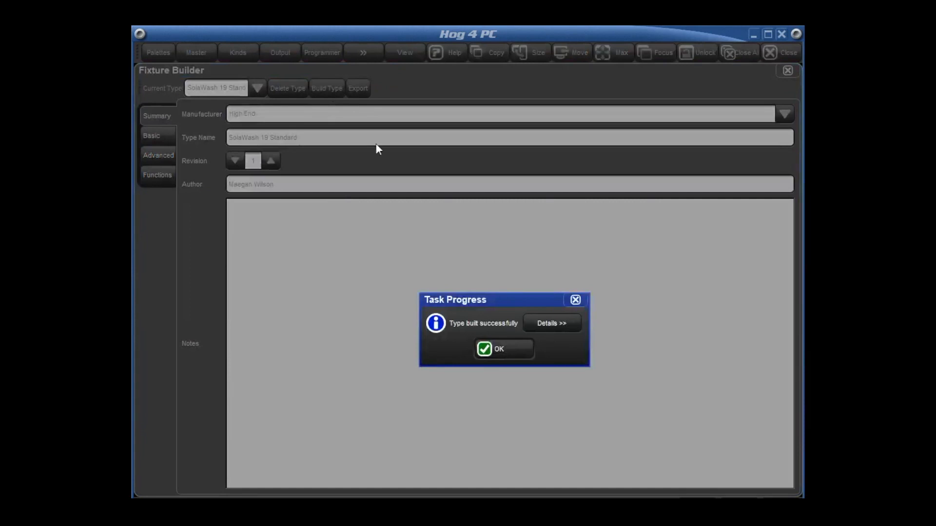
{"action": "left_click", "coordinate": [493, 351]}
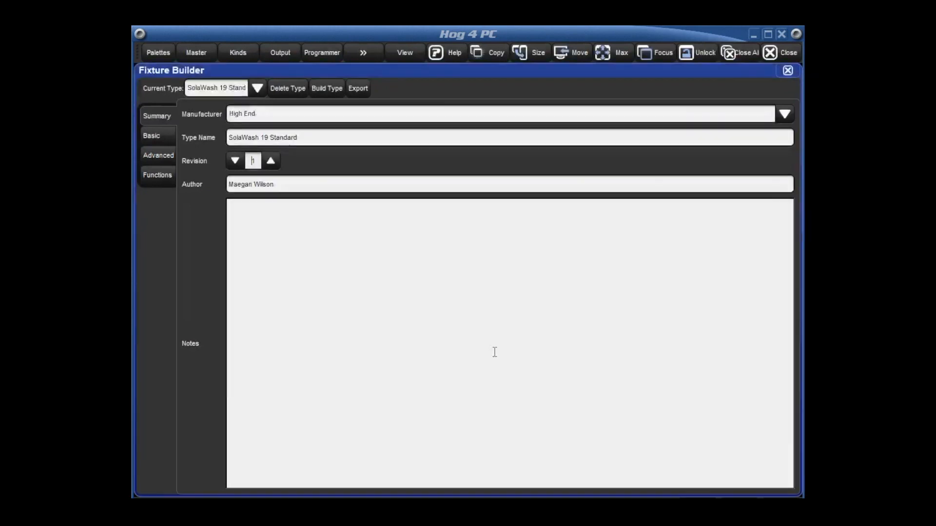
{"action": "left_click", "coordinate": [788, 70]}
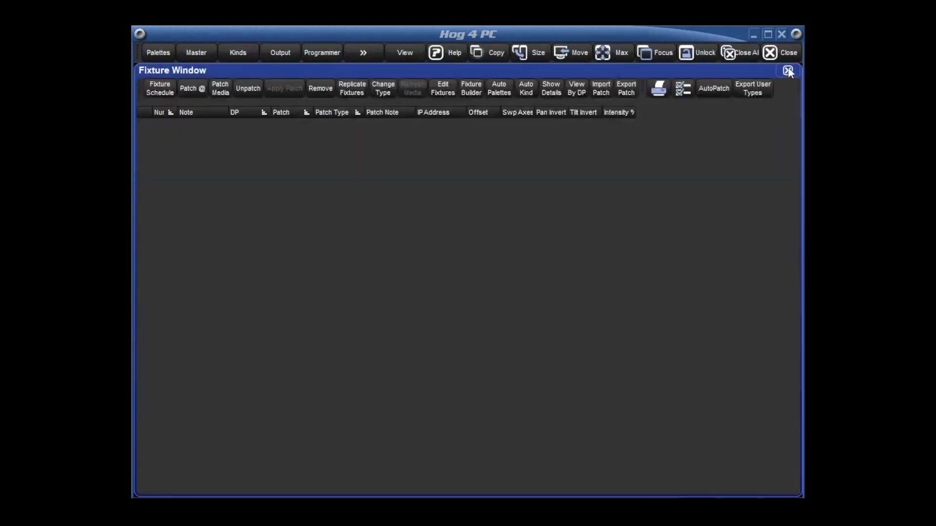
- Schedule one SolaWash 19 Standard fixture in the Fixture Schedule
{"action": "left_click", "coordinate": [167, 93]}
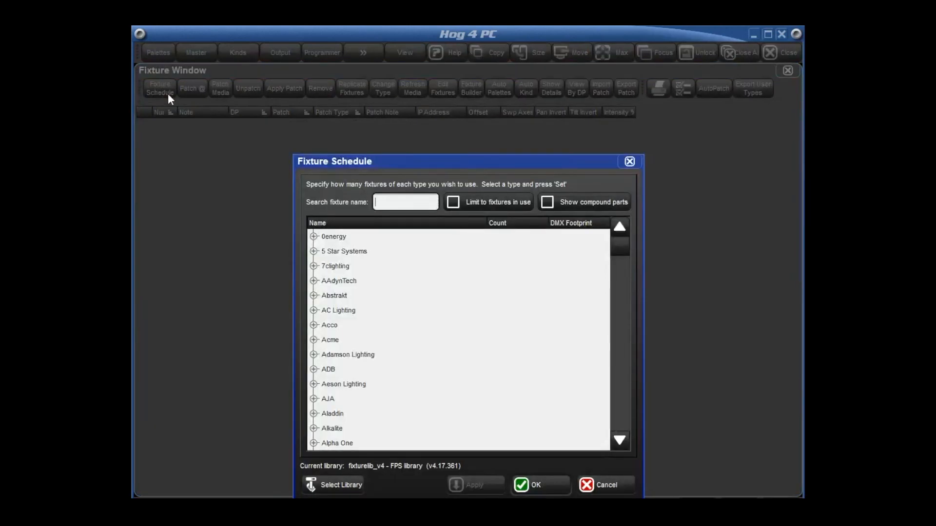
{"action": "type", "text": "SolaWash"}
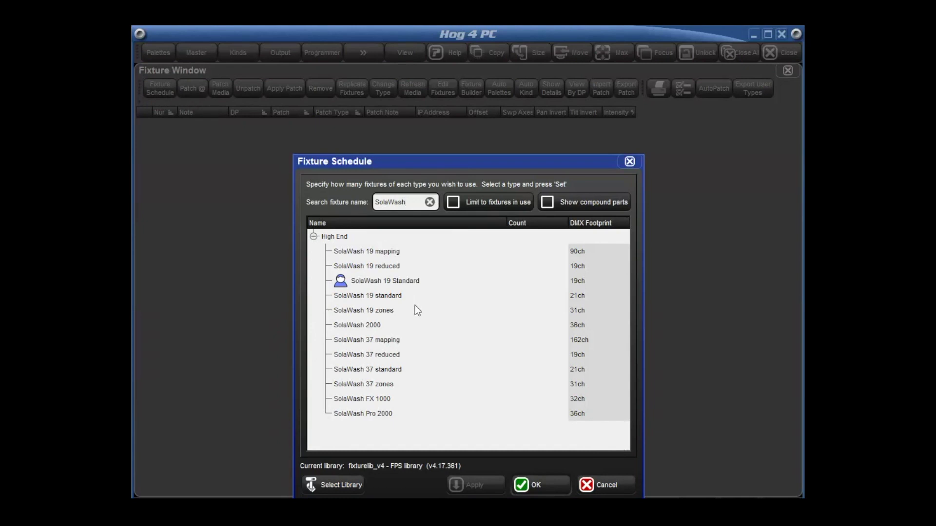
{"action": "left_click", "coordinate": [340, 283]}
{"action": "type", "text": "1"}
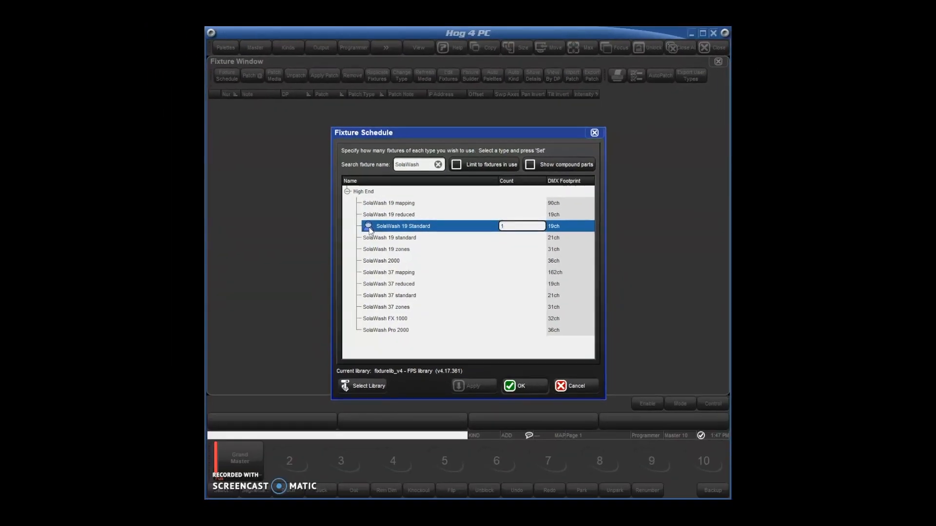
{"action": "key", "text": "Return"}
- Patch the new fixture at DP 8000 address 1 and show its macro options
{"action": "key", "text": "at"}
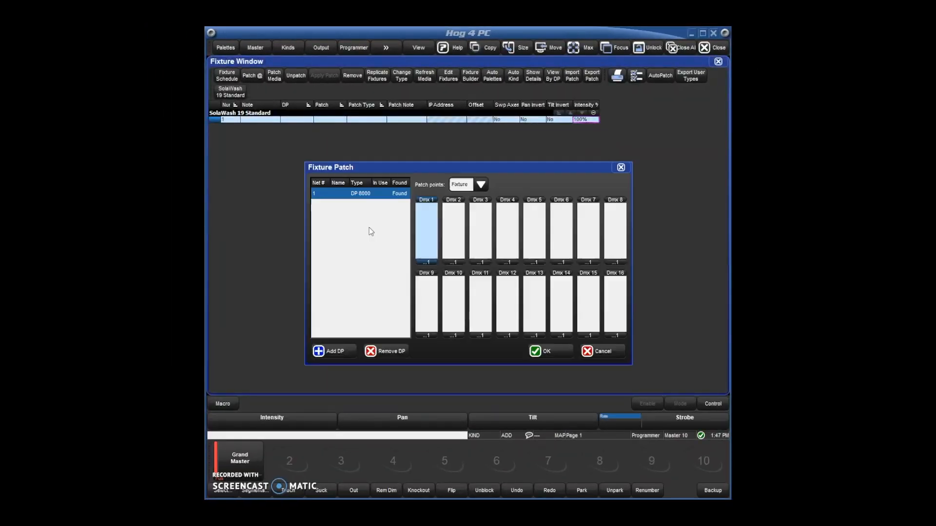
{"action": "key", "text": "Return"}
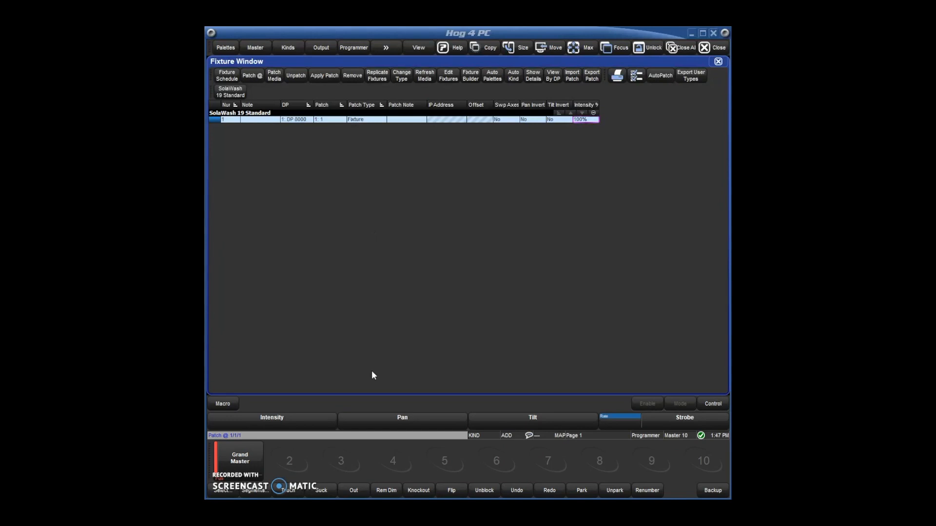
{"action": "left_click", "coordinate": [229, 404]}
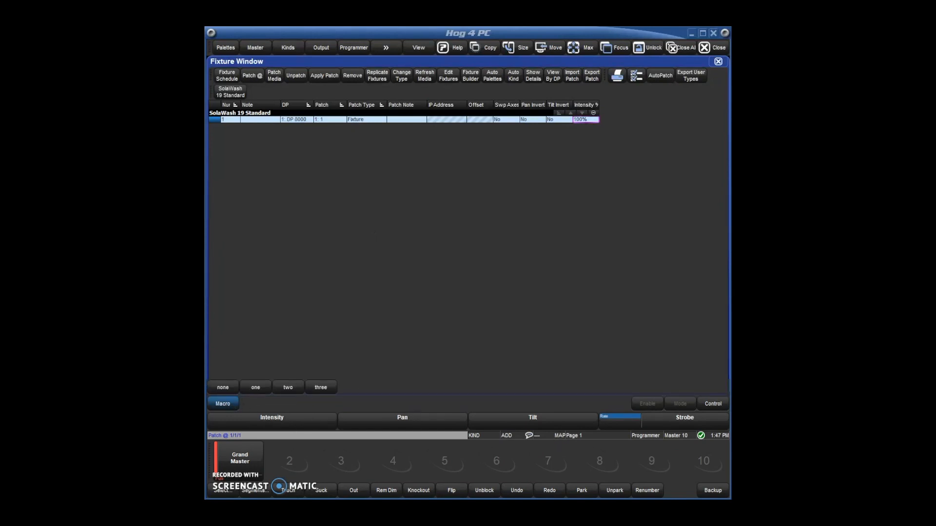
- Show the control options, the I Red/Green/Blue/White intensities, then the colour parameters
{"action": "left_click", "coordinate": [717, 402]}
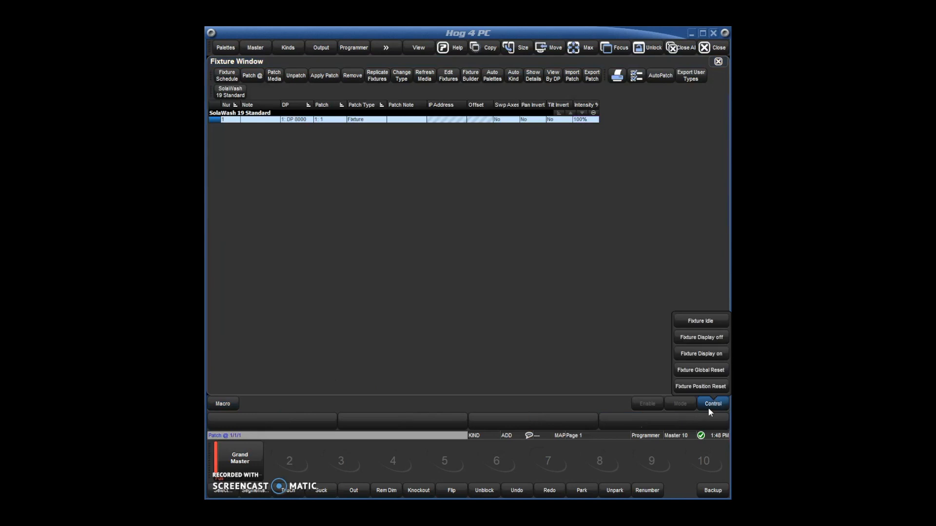
{"action": "left_click", "coordinate": [534, 341]}
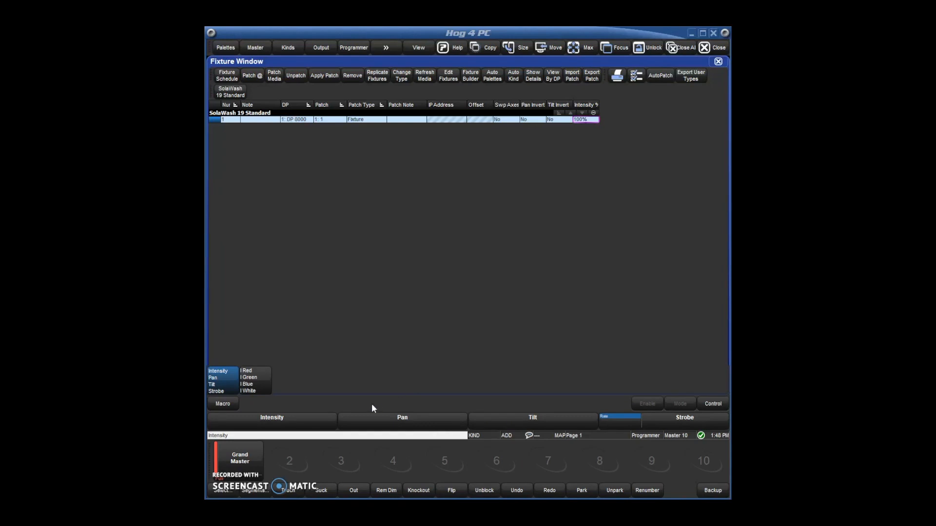
{"action": "left_click", "coordinate": [249, 384]}
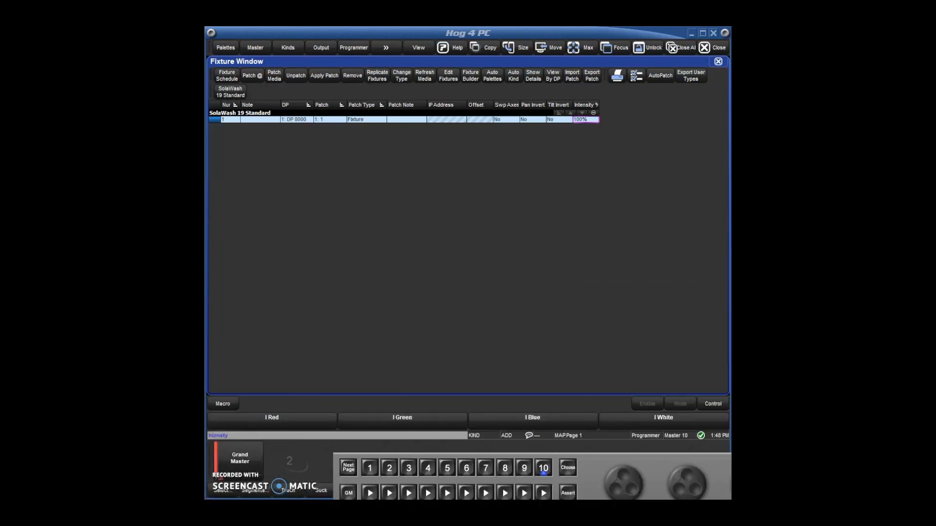
{"action": "key", "text": "F2"}
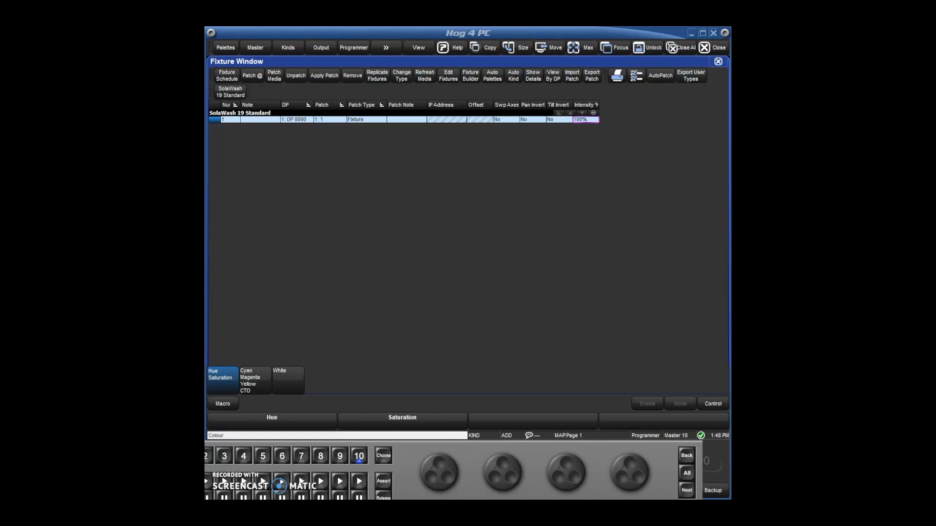